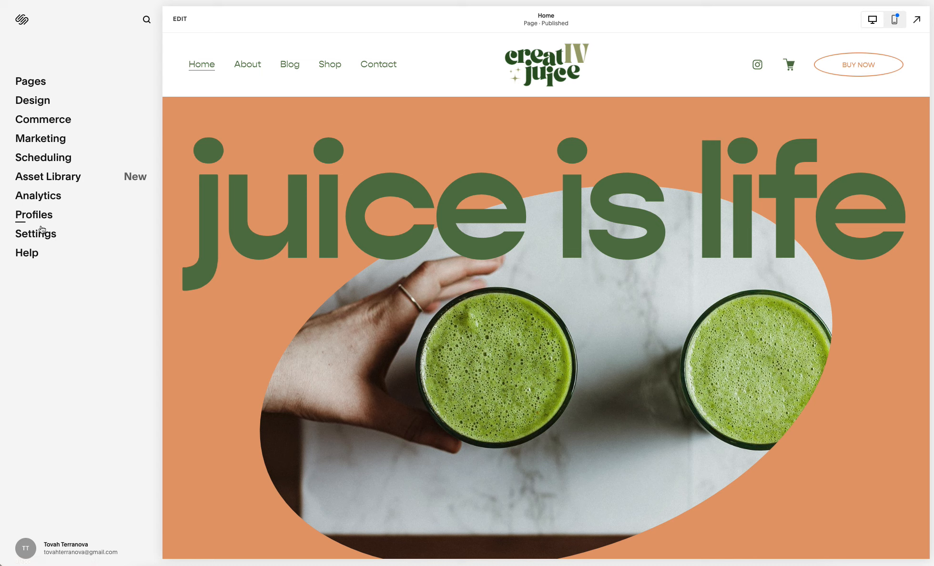
Open the site's page list and view the two pages in the About folder, ending on the founder's introduction page.
left_click(28, 82)
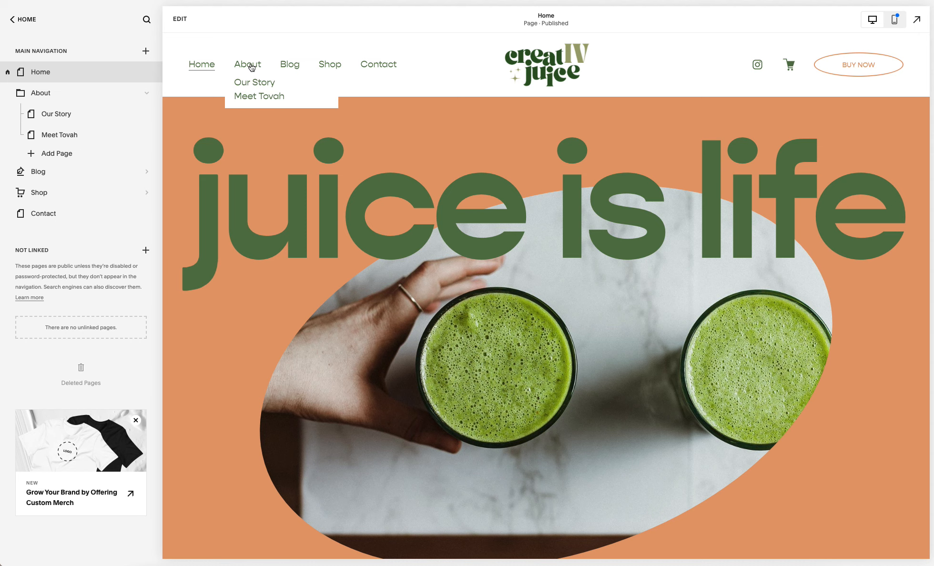
left_click(73, 125)
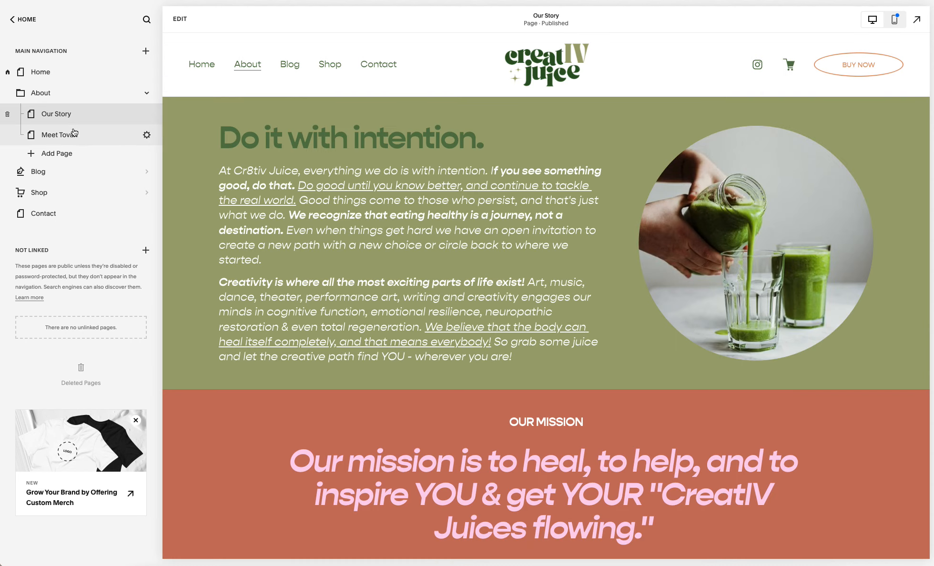
left_click(76, 139)
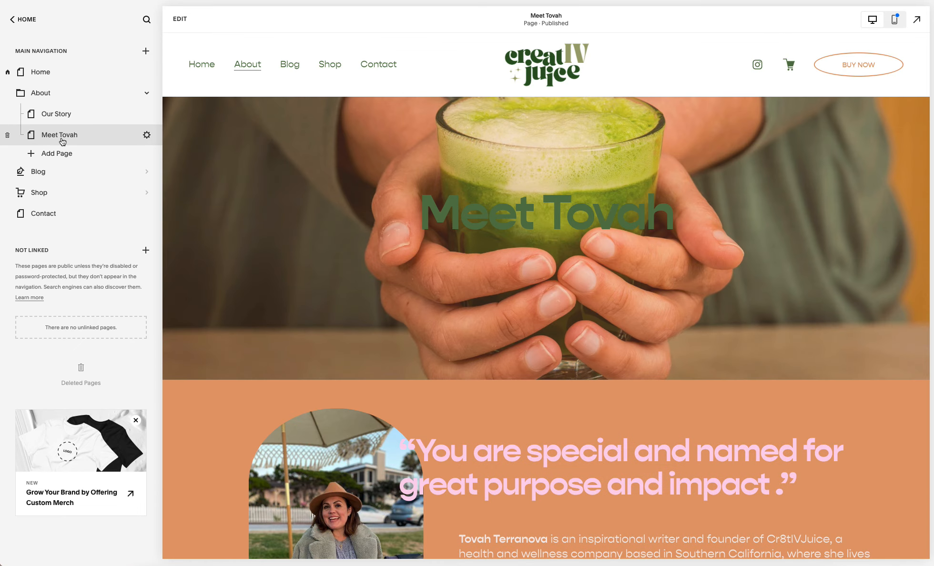
Review the page title, navigation title, URL slug and remaining general options in the founder page's settings, and close the settings.
left_click(148, 141)
left_click_drag(440, 208, 496, 210)
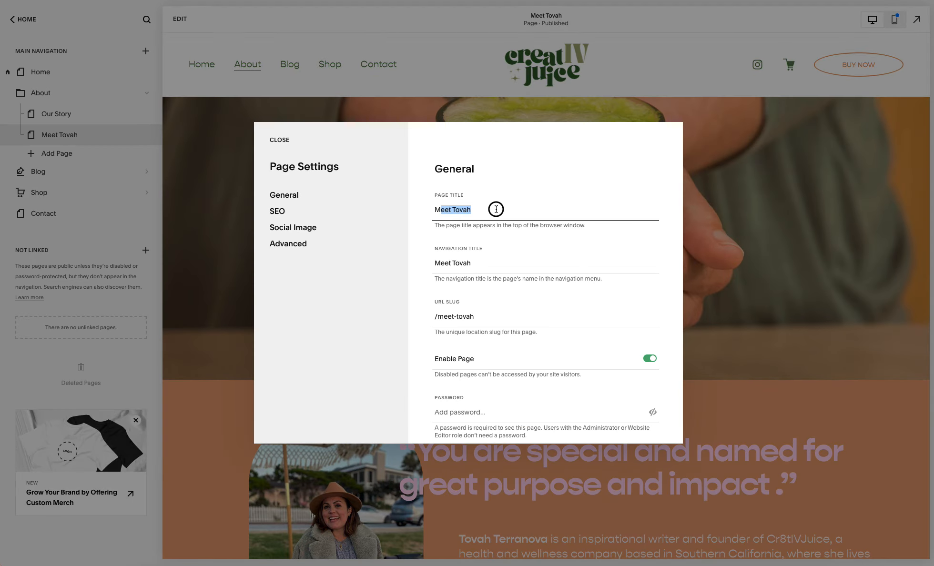
left_click_drag(483, 263, 428, 263)
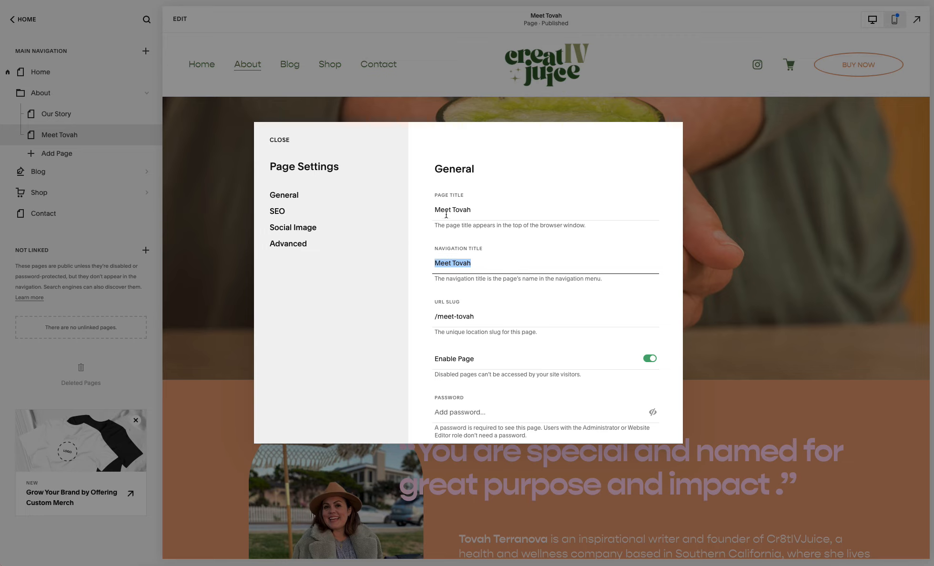
left_click_drag(477, 316, 436, 317)
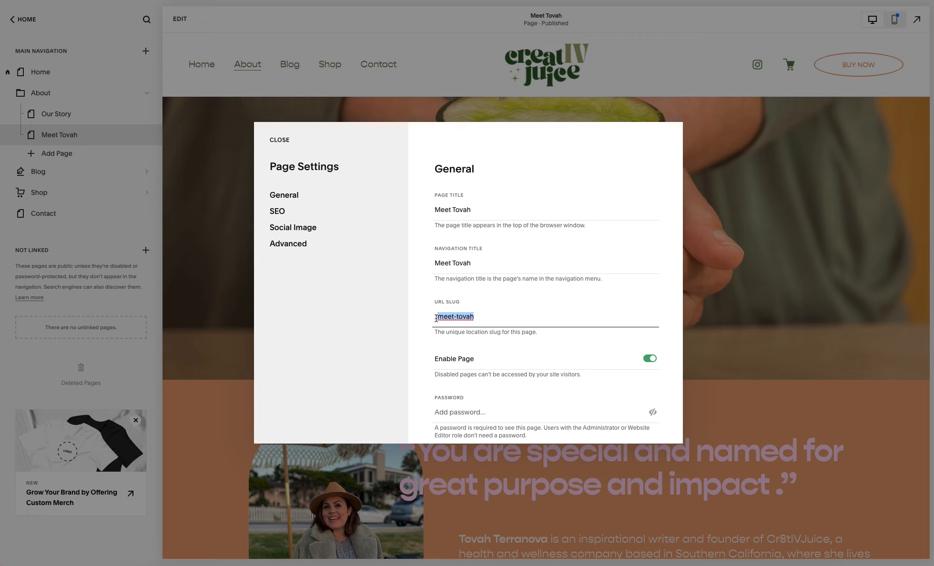
left_click(479, 317)
left_click_drag(479, 316, 415, 319)
left_click_drag(481, 316, 431, 316)
scroll(499, 318, "down", 3)
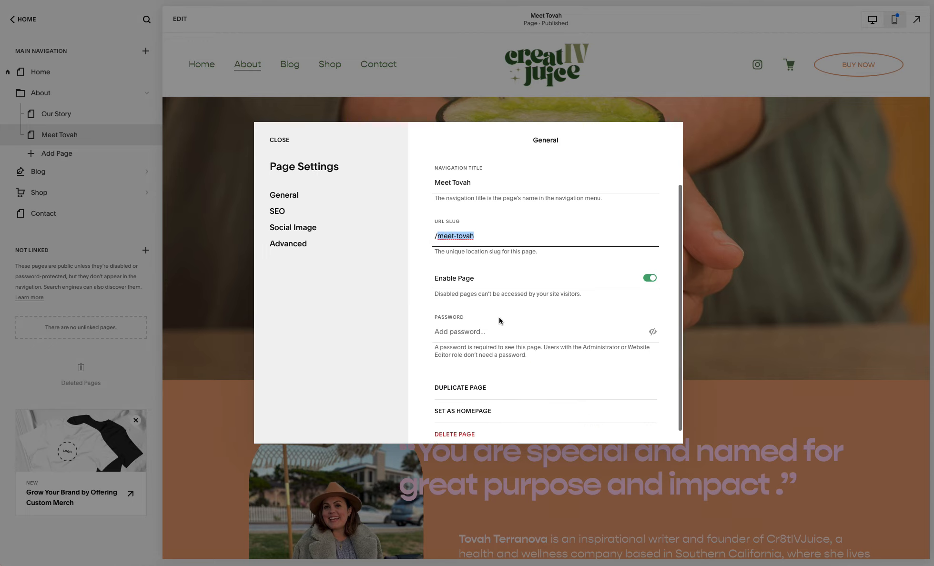
scroll(499, 317, "up", 3)
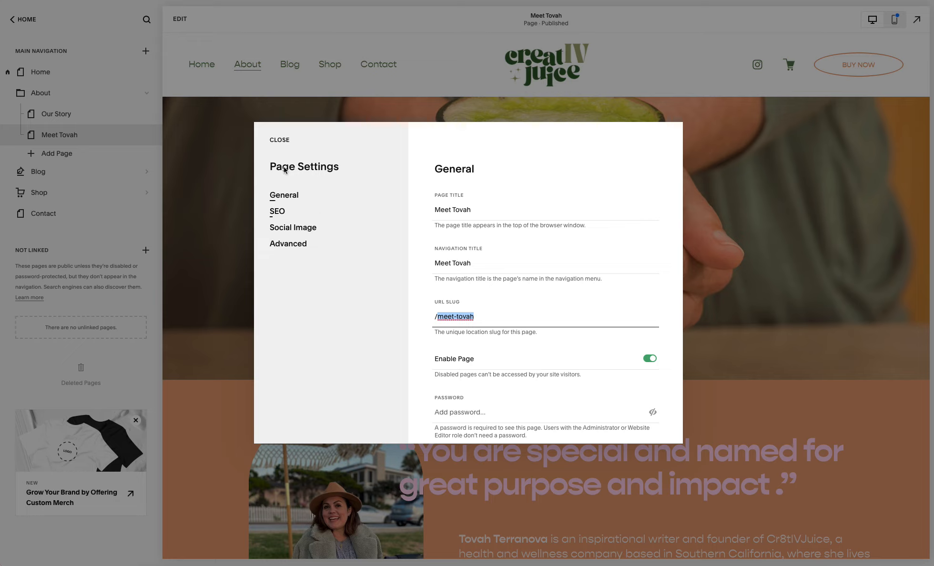
left_click(275, 141)
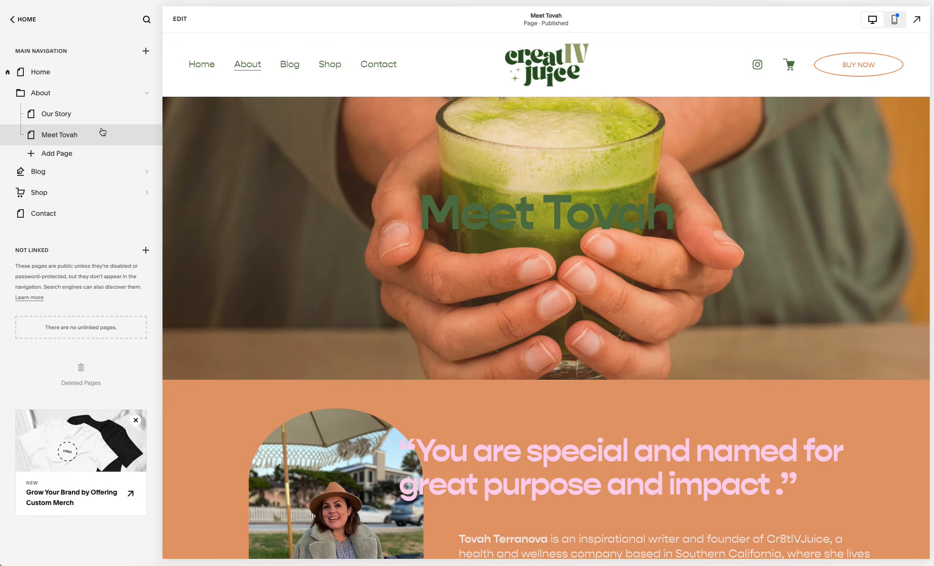
Open the Home page for editing, review the site header's global options, and leave header editing.
left_click(56, 82)
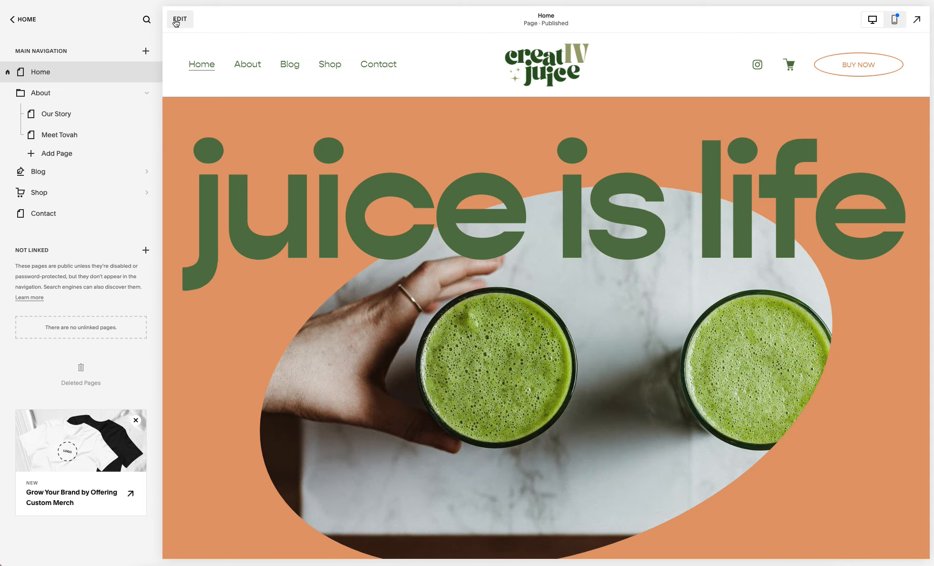
left_click(181, 24)
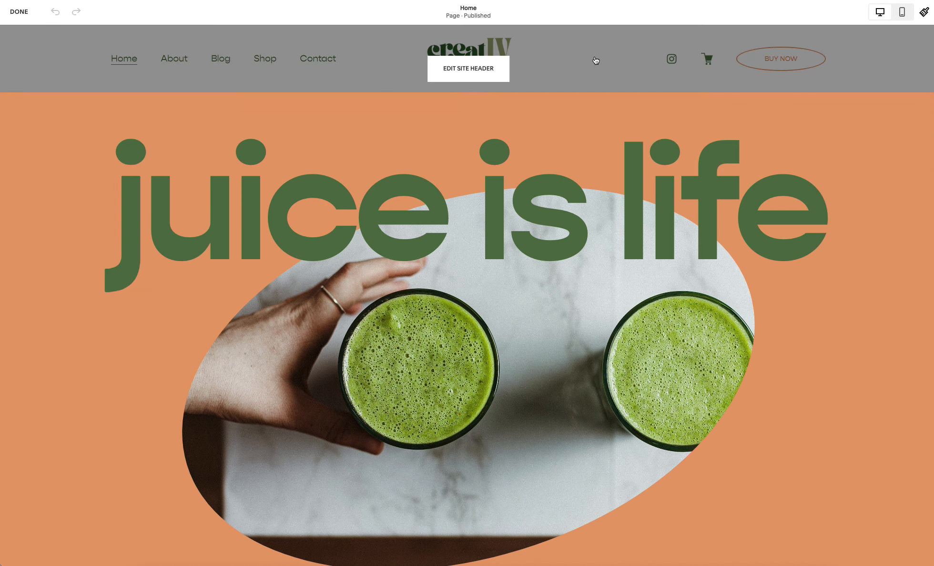
left_click(462, 72)
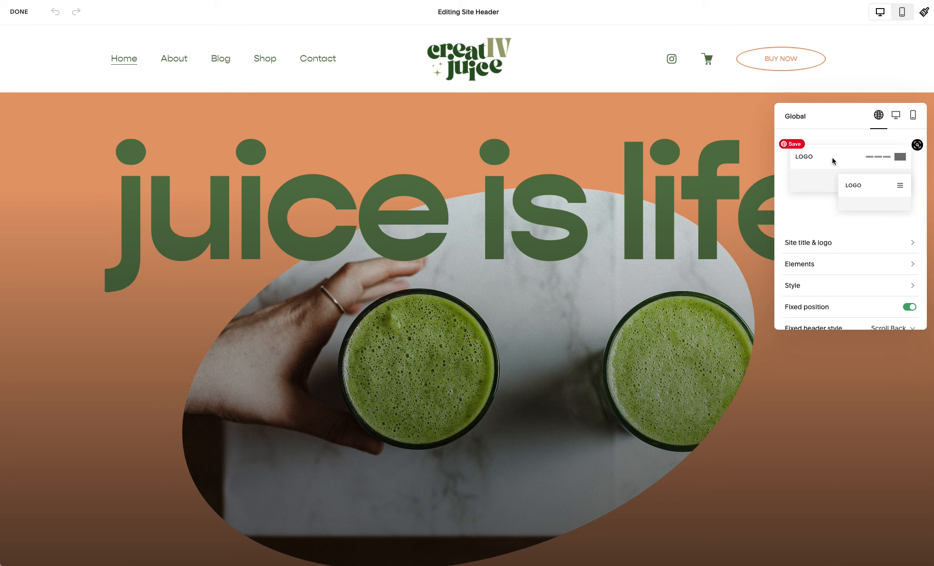
scroll(832, 158, "down", 2)
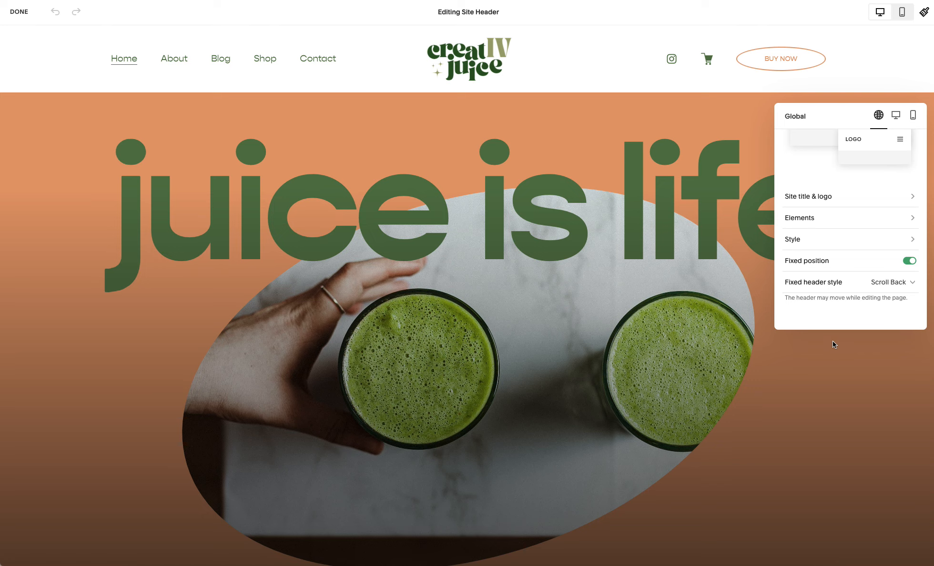
scroll(835, 171, "up", 2)
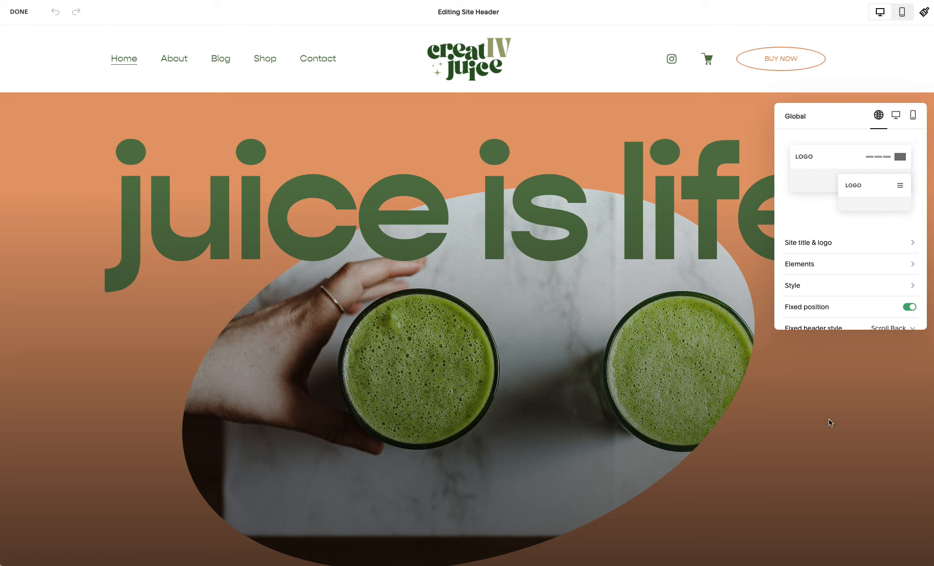
left_click(816, 365)
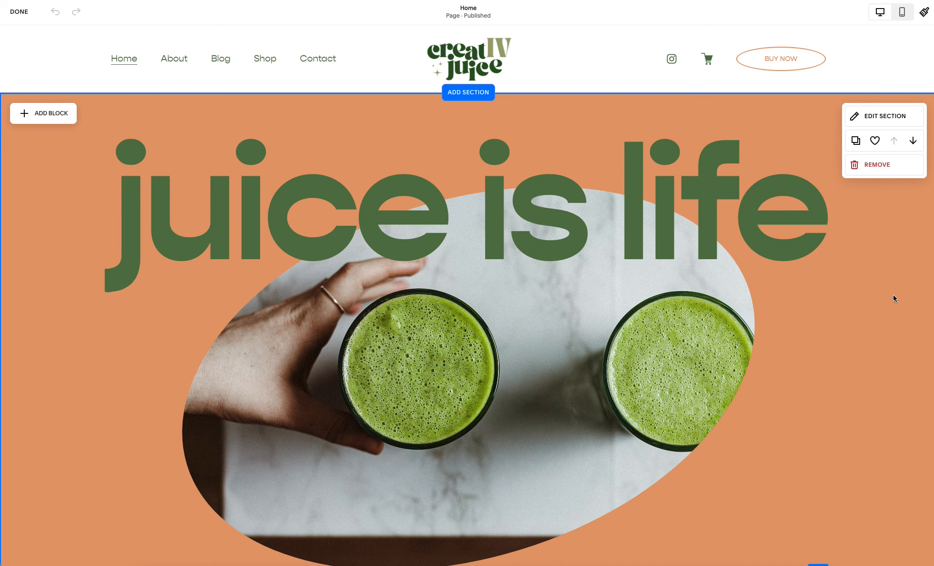
Try the Heading 2, Heading 3 and Paragraph 2 styles on the "juice is life" text and return it to Heading 1.
scroll(894, 299, "down", 2)
scroll(894, 298, "up", 2)
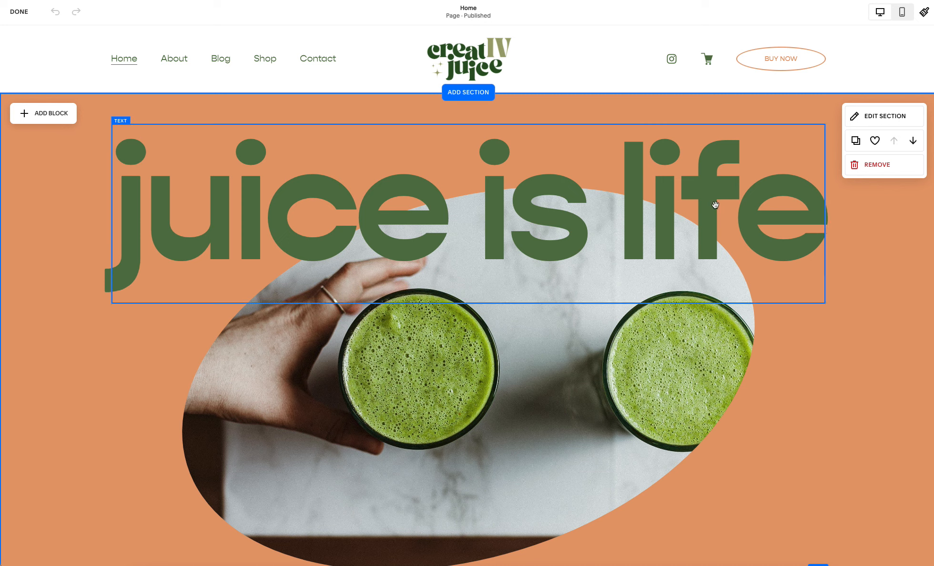
left_click(698, 217)
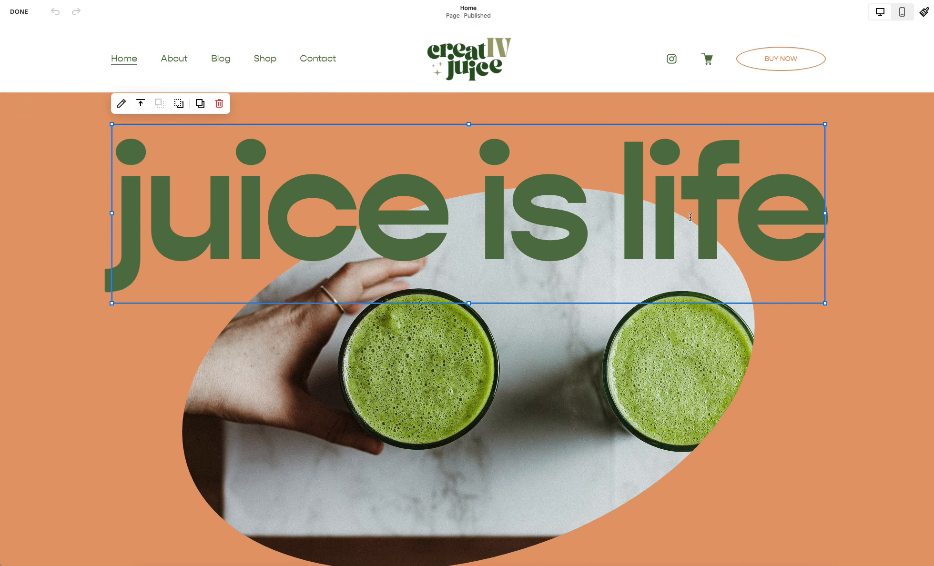
left_click(394, 224)
key("ctrl+a")
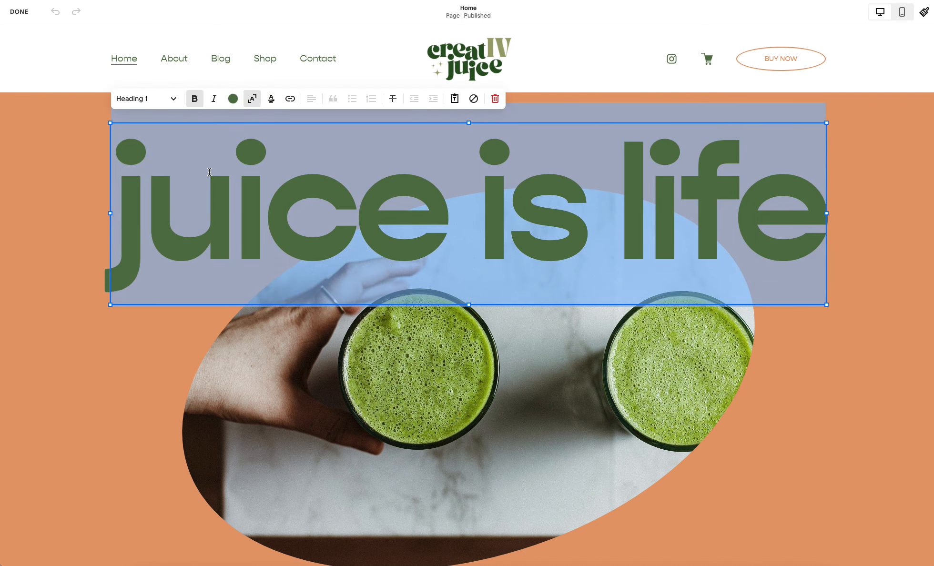
left_click(162, 99)
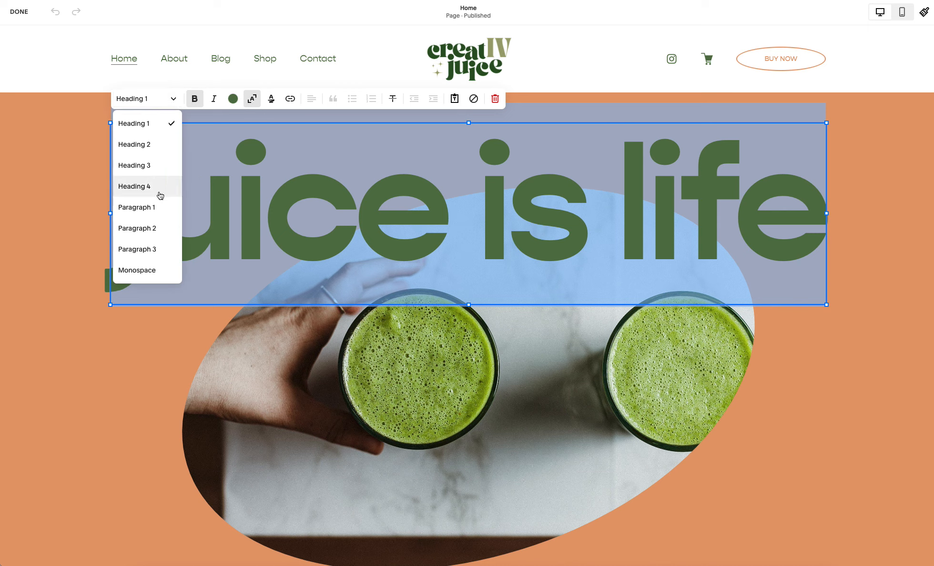
left_click(157, 150)
left_click(154, 101)
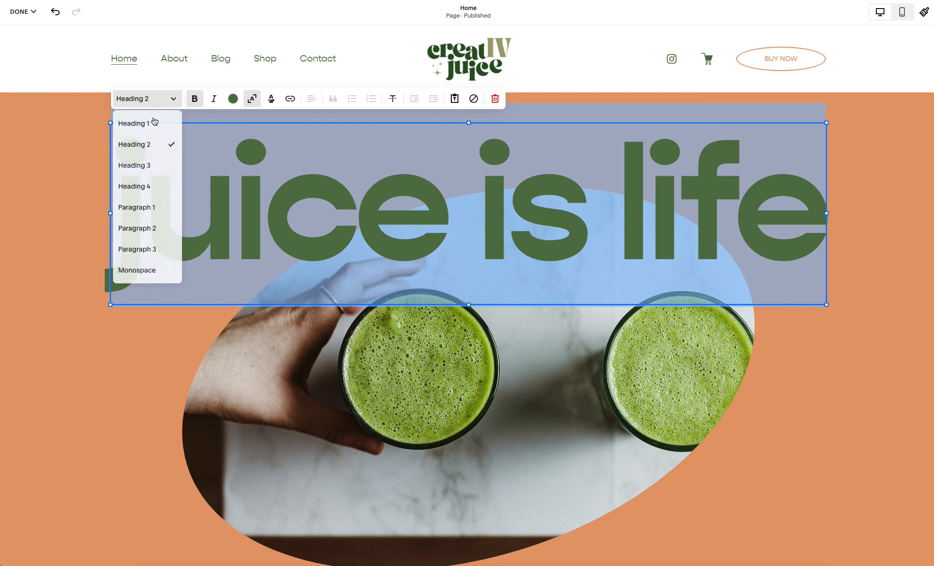
left_click(150, 170)
left_click(154, 105)
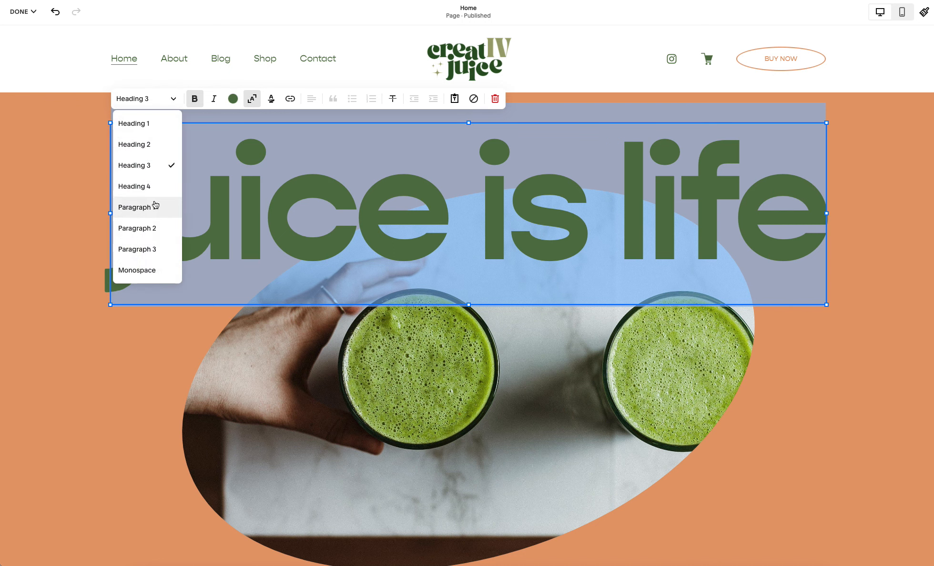
left_click(151, 229)
left_click(173, 103)
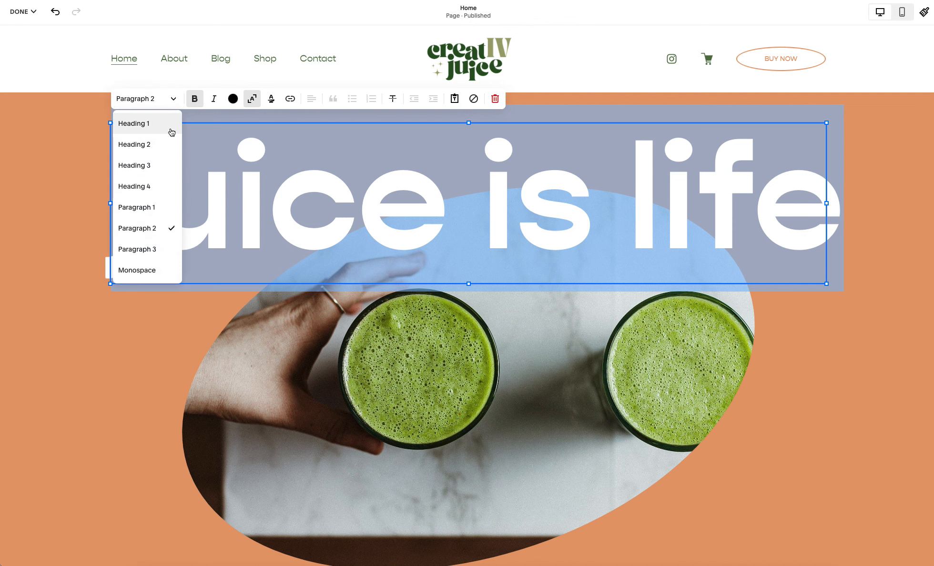
left_click(170, 131)
Try extending the "juice is life" heading with "for the world" and delete the added words.
left_click(291, 194)
double_click(290, 195)
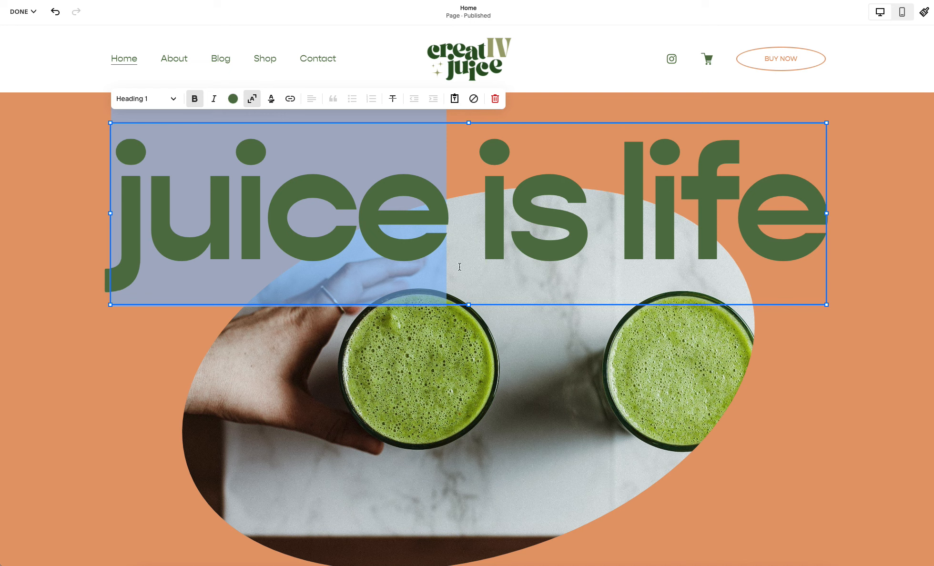
left_click(799, 230)
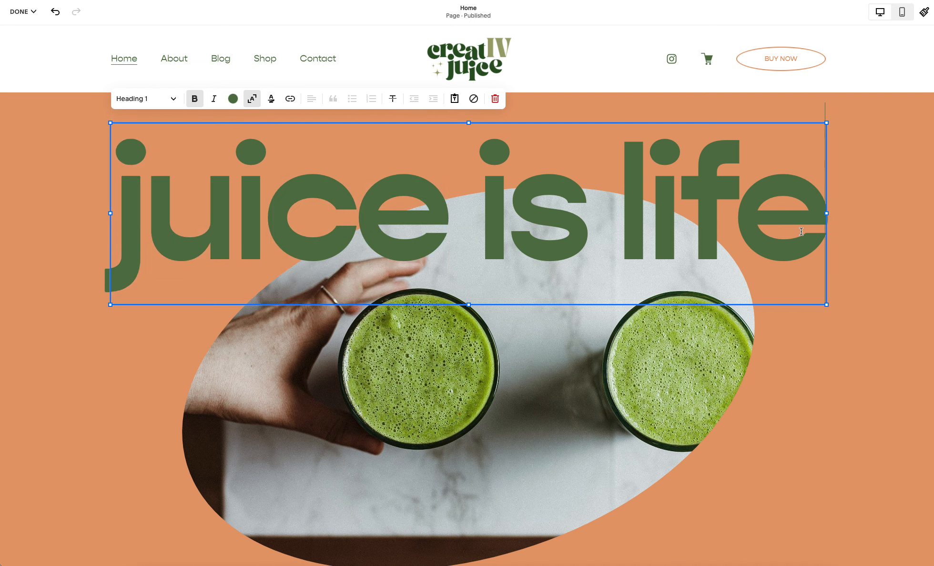
type("for the world")
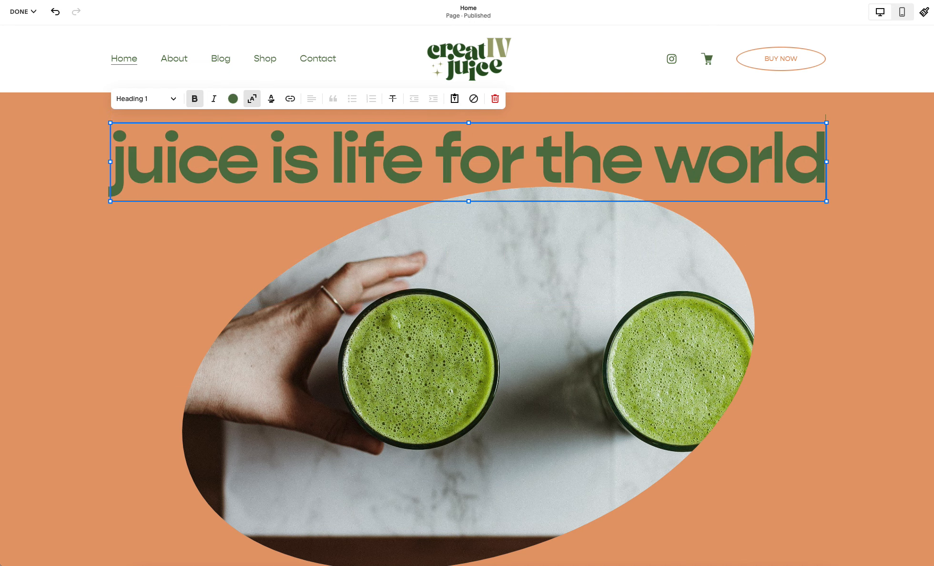
key("BackSpace")
key("BackSpace")
key("BackSpace")
key("BackSpace")
key("BackSpace")
key("BackSpace")
key("BackSpace")
key("BackSpace")
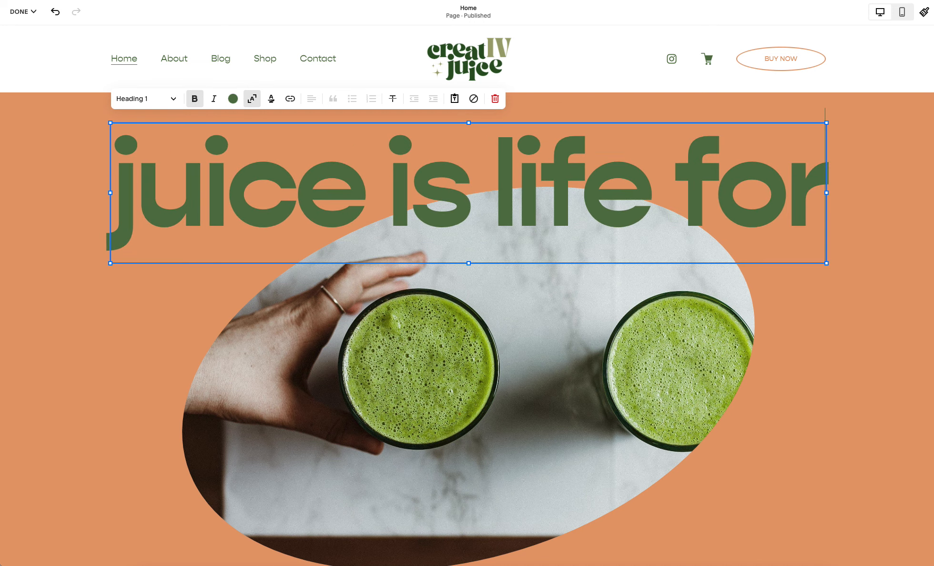
key("BackSpace")
key("BackSpace")
key("BackSpace")
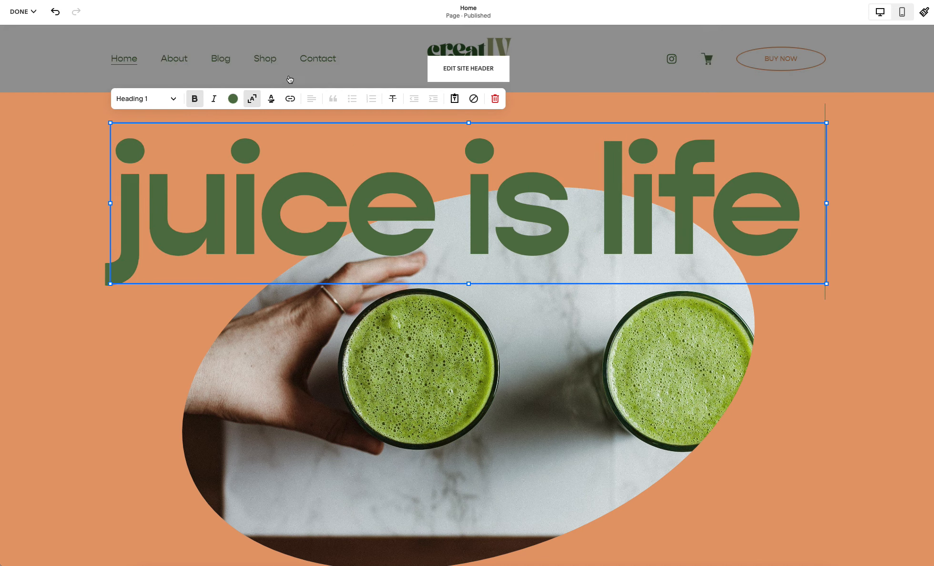
Turn off text scaling on the hero heading, try Heading 3 and Paragraph 1, and restore scaling with Heading 1.
left_click(253, 103)
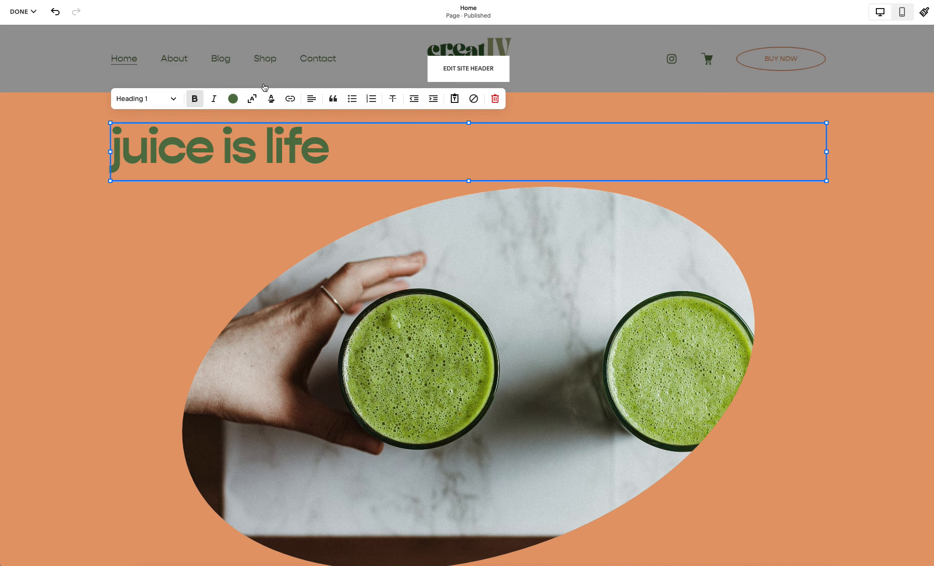
left_click(138, 99)
left_click(138, 166)
left_click(143, 99)
left_click(165, 214)
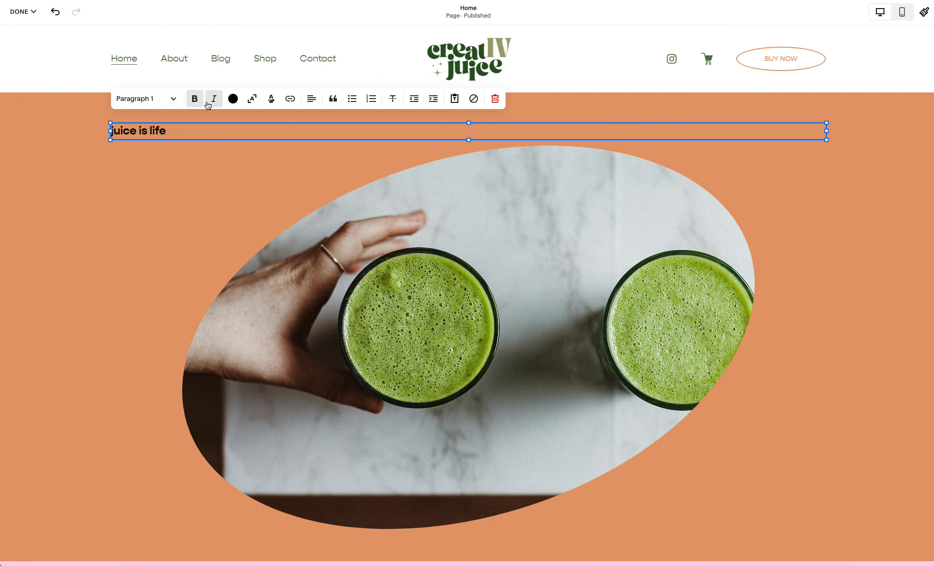
left_click(252, 99)
left_click(169, 98)
left_click(149, 122)
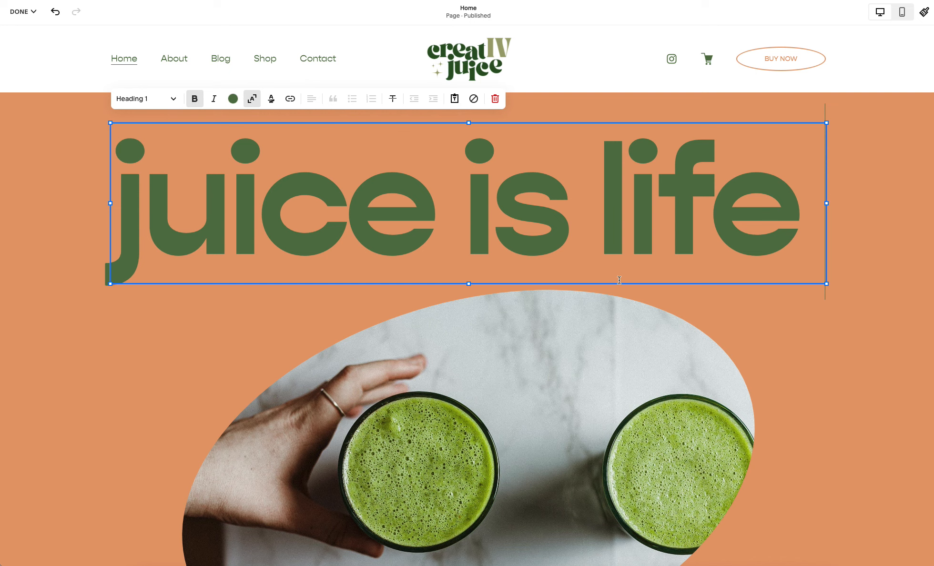
Undo the last two formatting changes to the hero heading, redo them, and deselect the hero image.
left_click(756, 333)
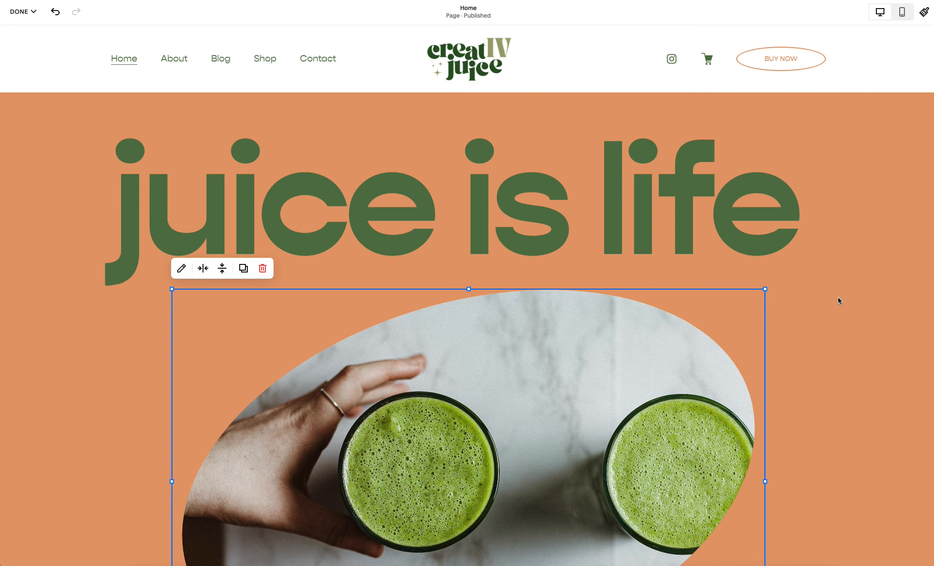
key("super+z")
key("super+z")
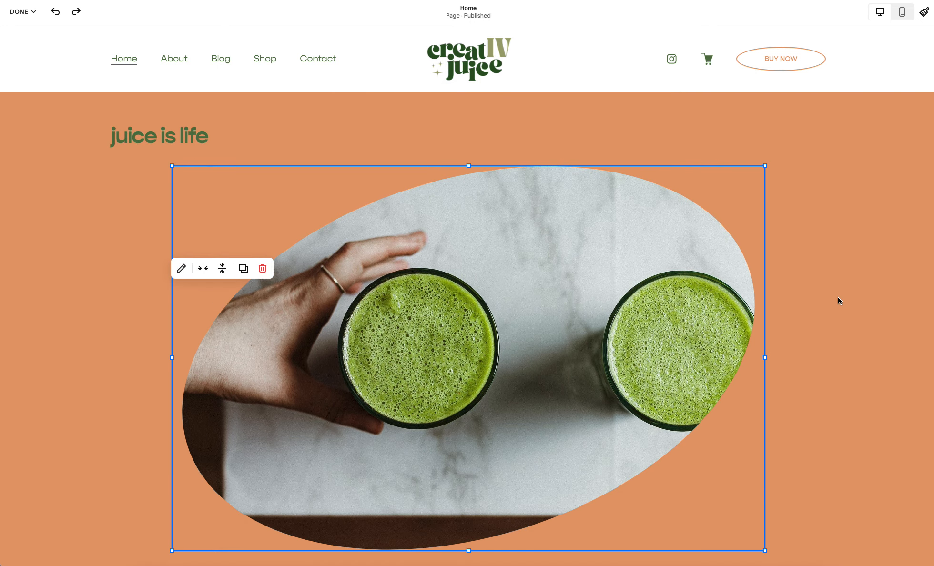
key("super+shift+z")
key("super+shift+z")
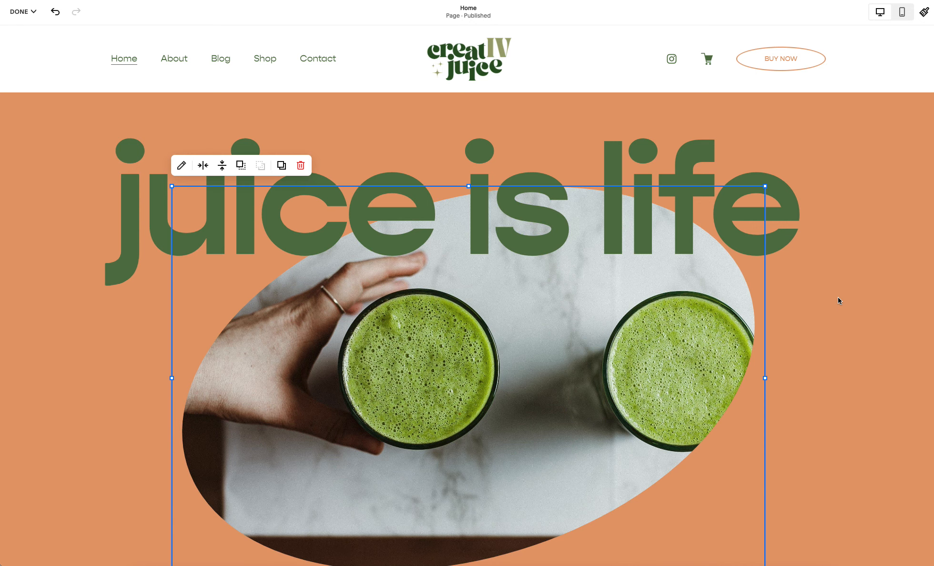
left_click(864, 220)
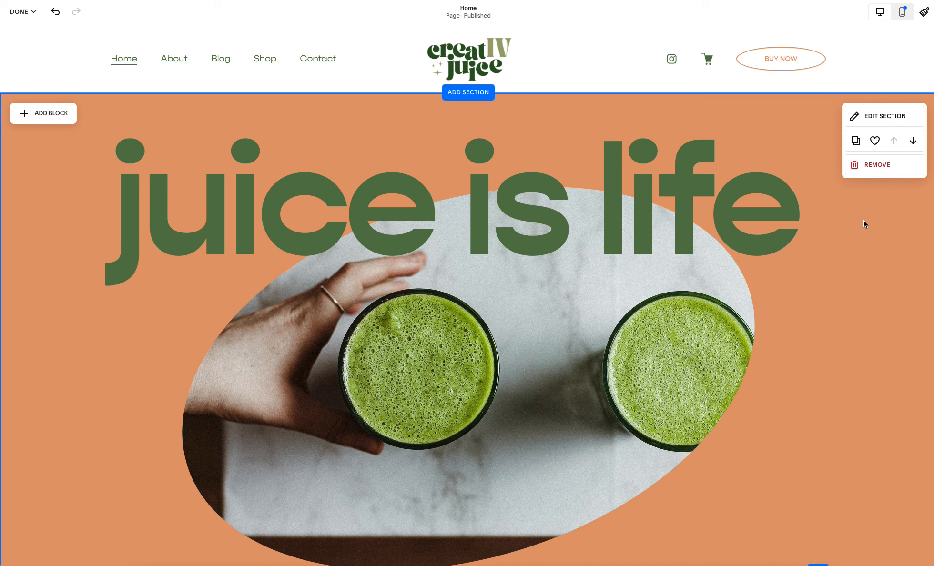
scroll(855, 318, "down", 2)
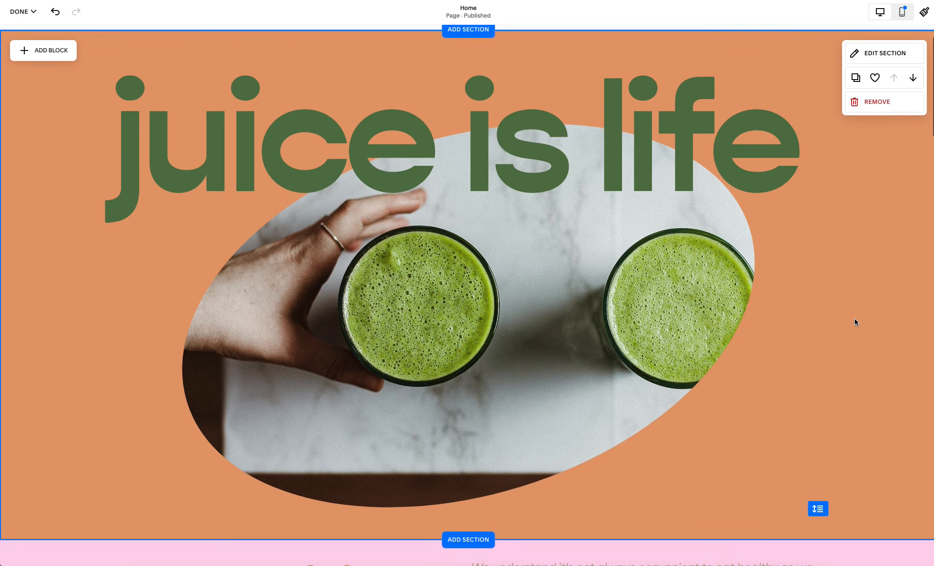
Open the hero image's content settings and view the available sources for replacing the picture.
left_click(611, 306)
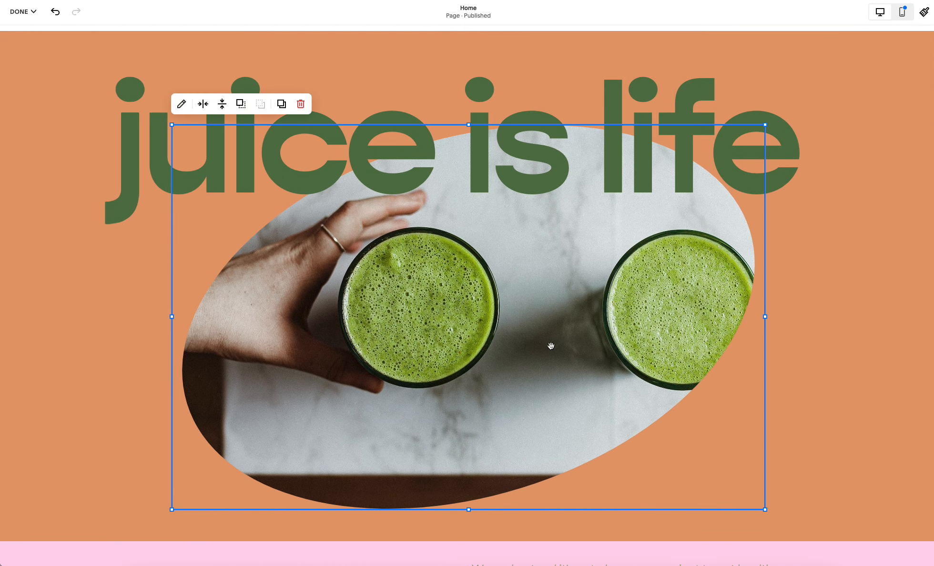
left_click(181, 104)
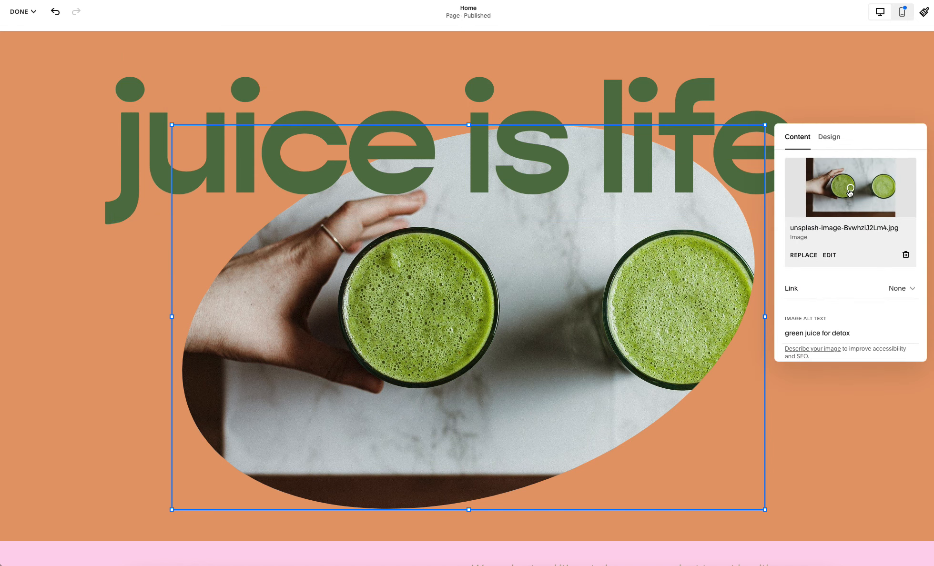
left_click(806, 255)
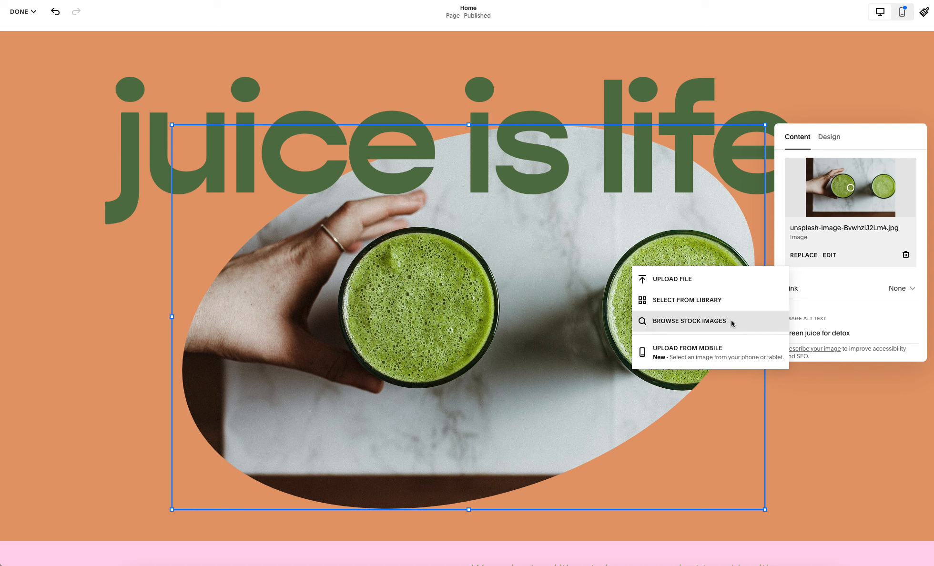
left_click(865, 226)
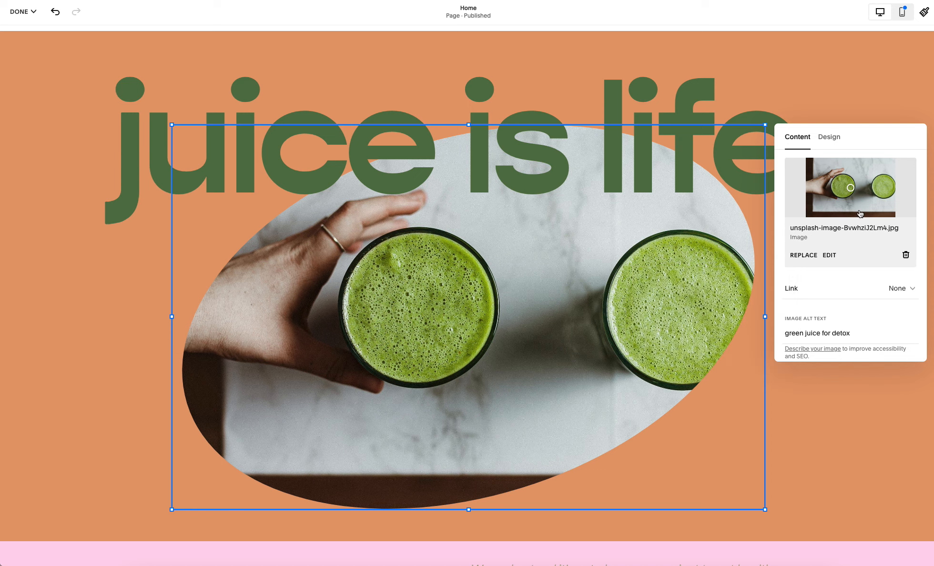
Try several focal point positions on the hero image and return the focal point to the centre.
left_click(879, 184)
left_click(847, 187)
left_click(819, 189)
left_click(853, 187)
left_click(850, 163)
left_click(849, 214)
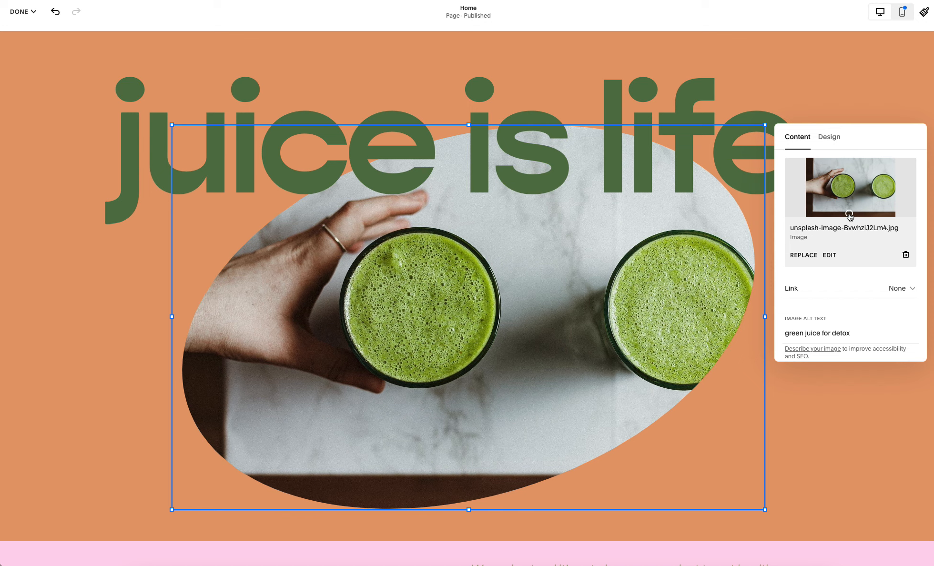
left_click(850, 187)
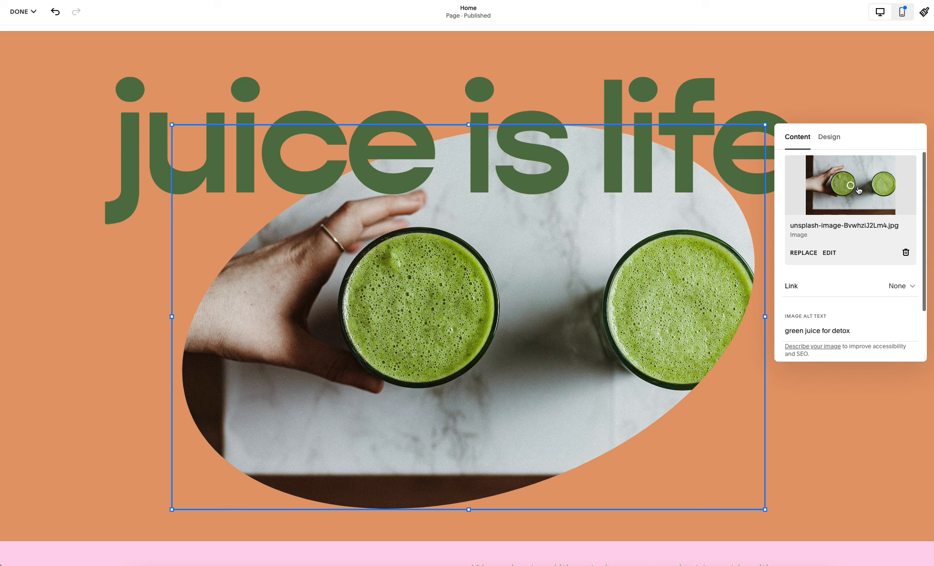
Review the hero image's link, alt text and filename settings, highlighting the alt text.
scroll(888, 227, "down", 3)
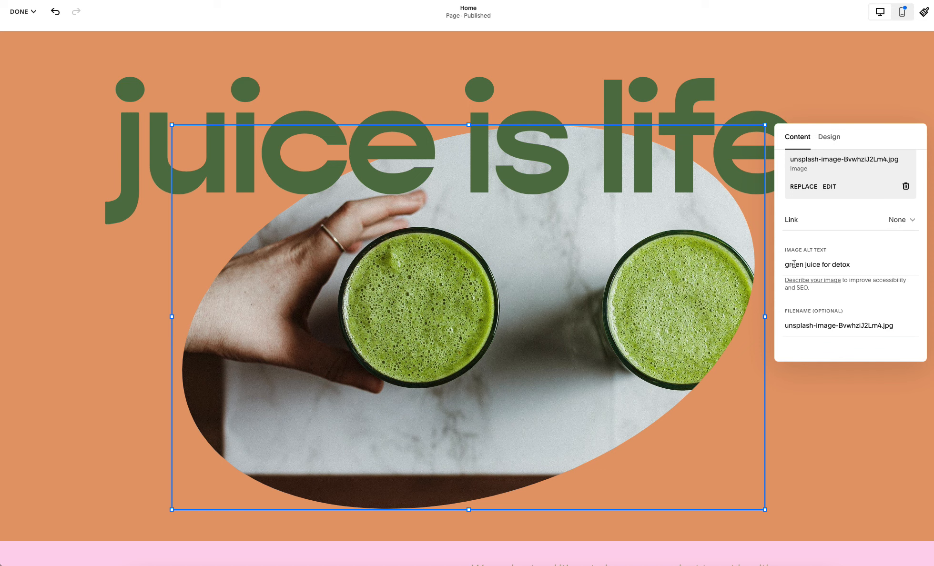
left_click(857, 261)
left_click_drag(852, 265, 783, 266)
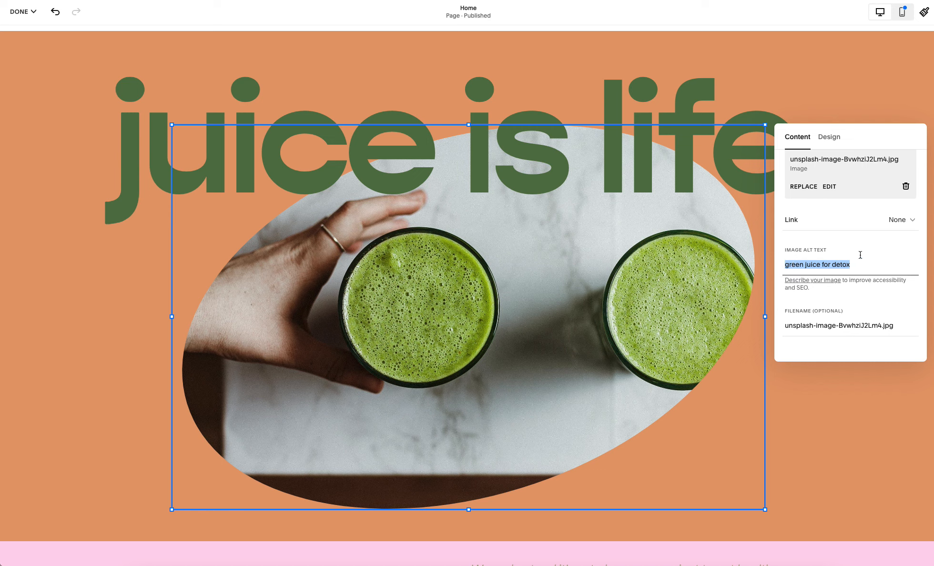
scroll(860, 255, "up", 2)
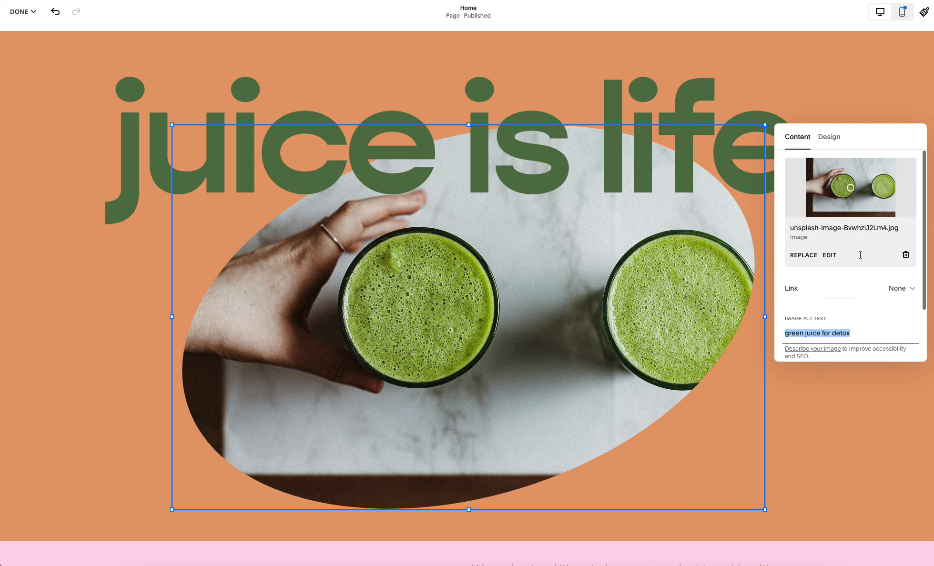
Review the hero image's design options alongside its content settings, and close the image editor.
left_click(834, 139)
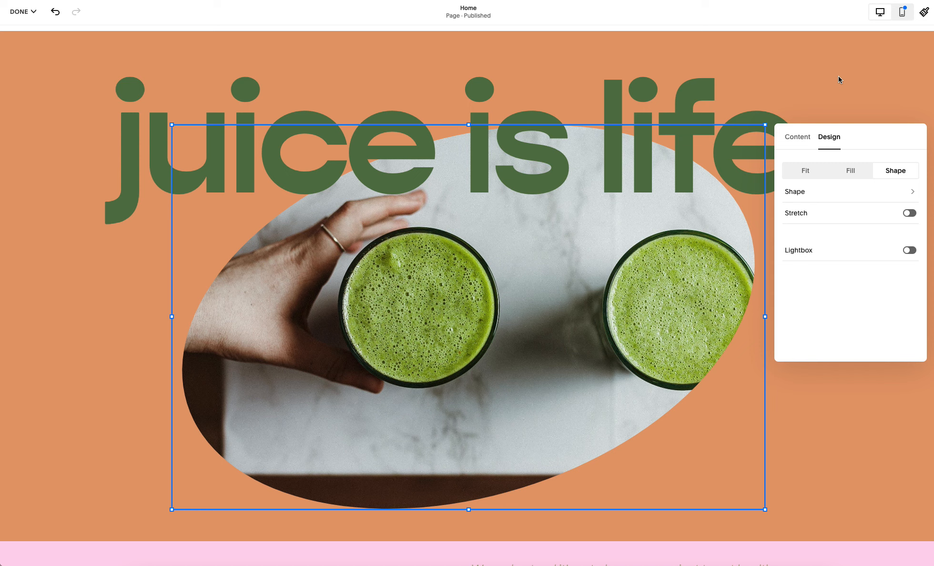
left_click(800, 143)
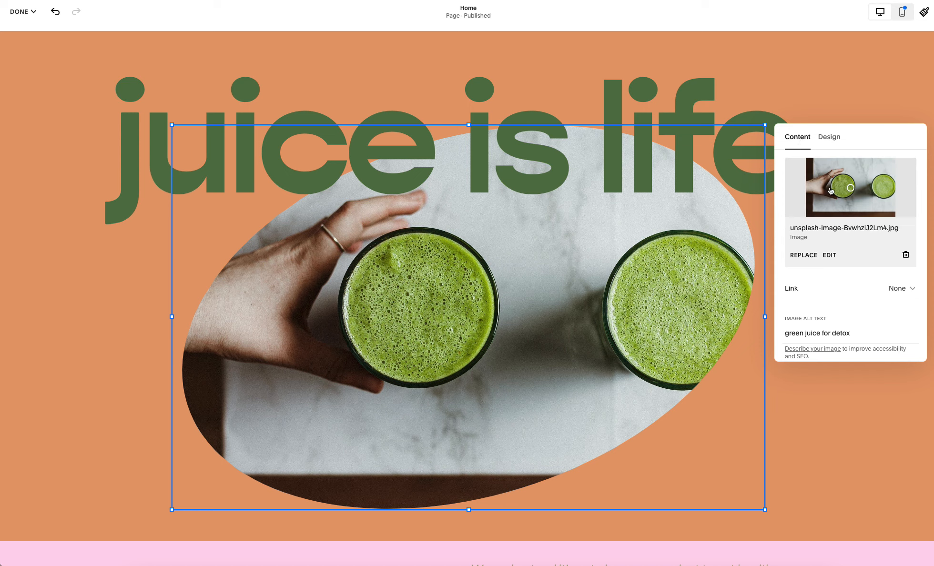
scroll(830, 190, "down", 2)
scroll(830, 190, "up", 2)
left_click(834, 143)
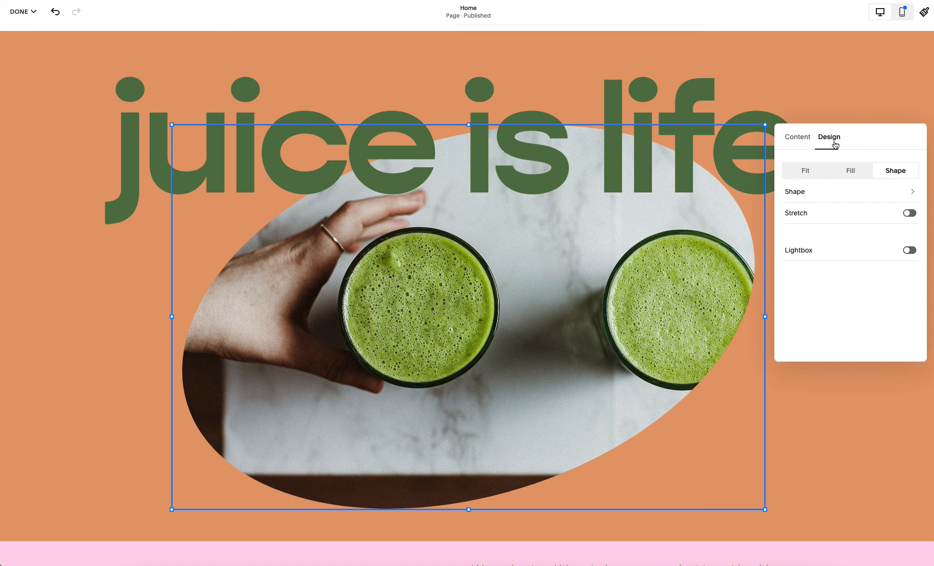
left_click(824, 103)
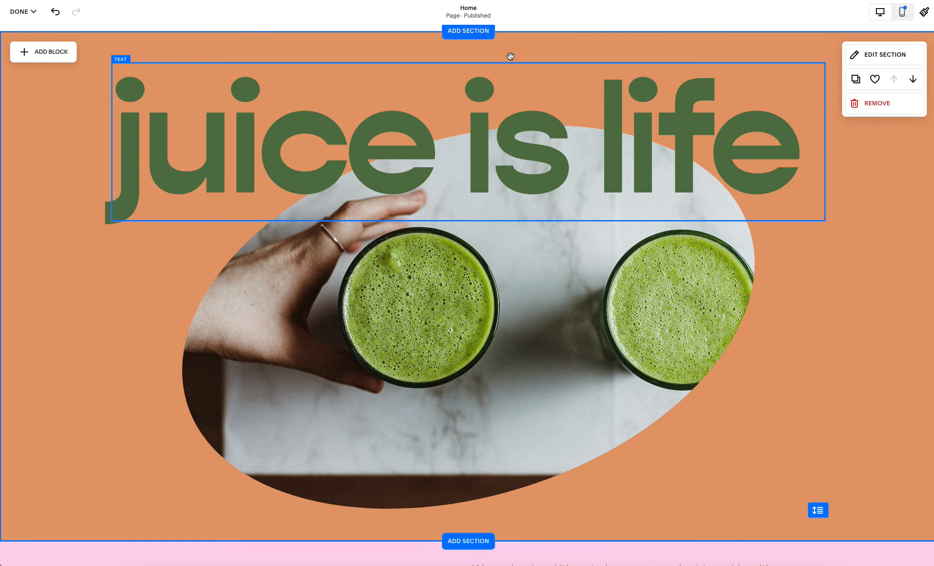
Browse the section categories and Intro templates for a new section above the hero, and close the library without adding one.
scroll(530, 61, "up", 2)
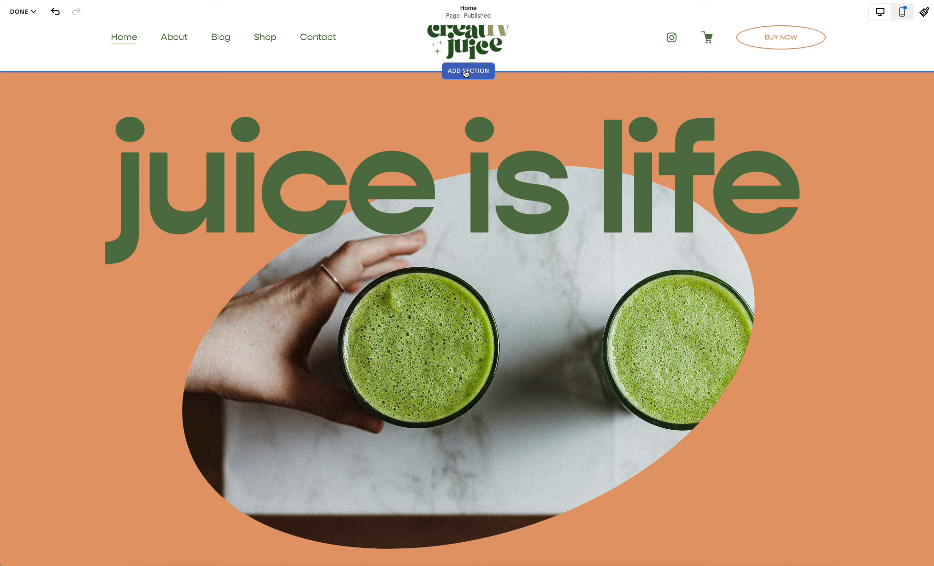
left_click(460, 74)
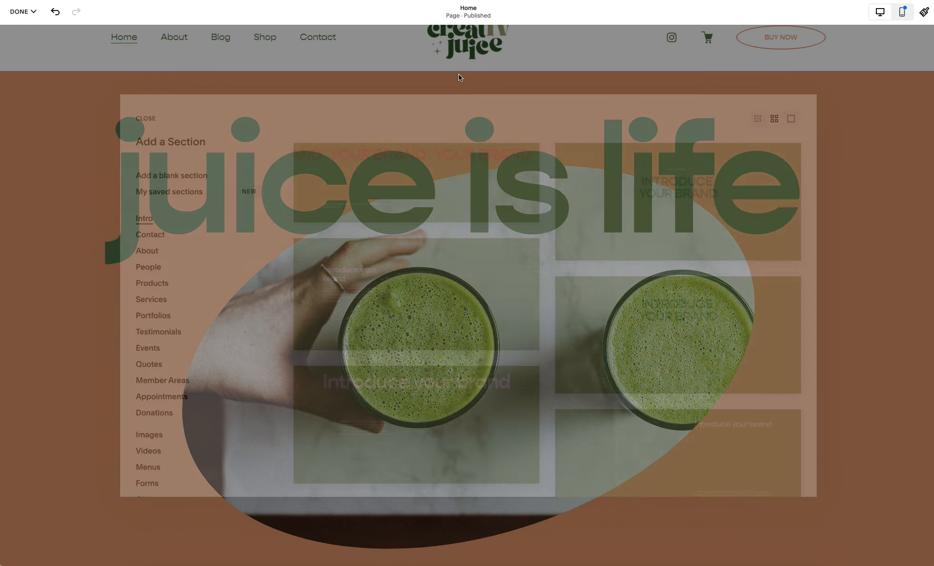
scroll(146, 229, "down", 3)
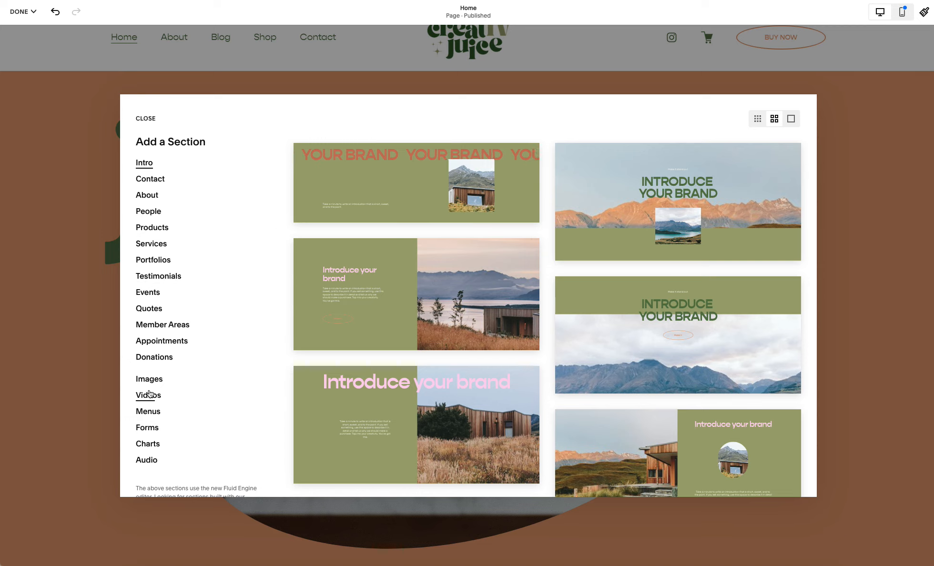
scroll(152, 334, "up", 3)
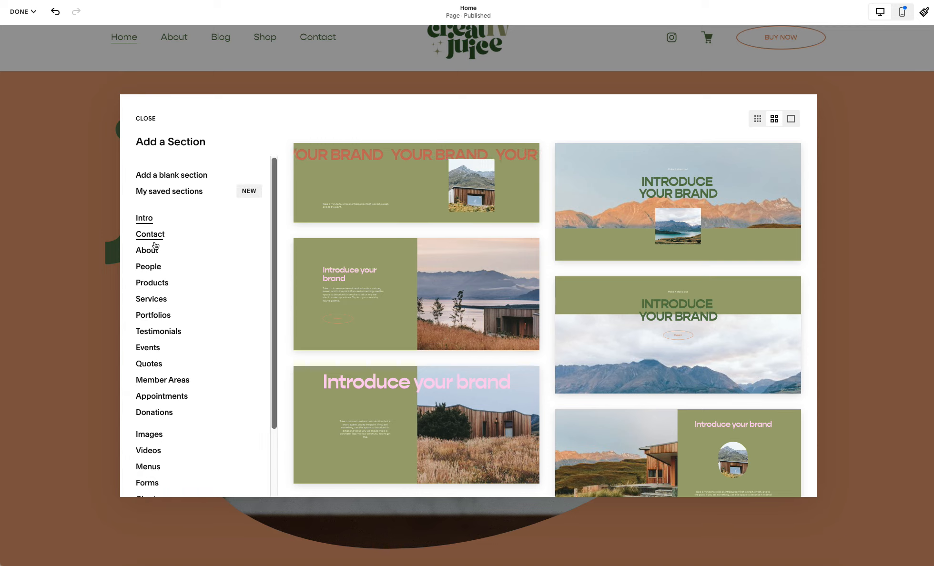
scroll(156, 265, "down", 2)
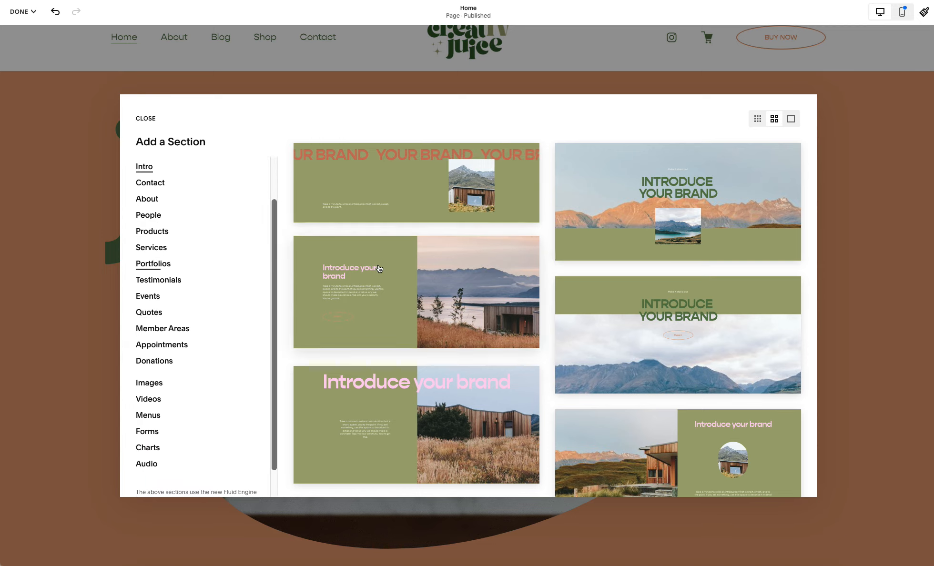
scroll(380, 268, "down", 3)
scroll(379, 268, "down", 10)
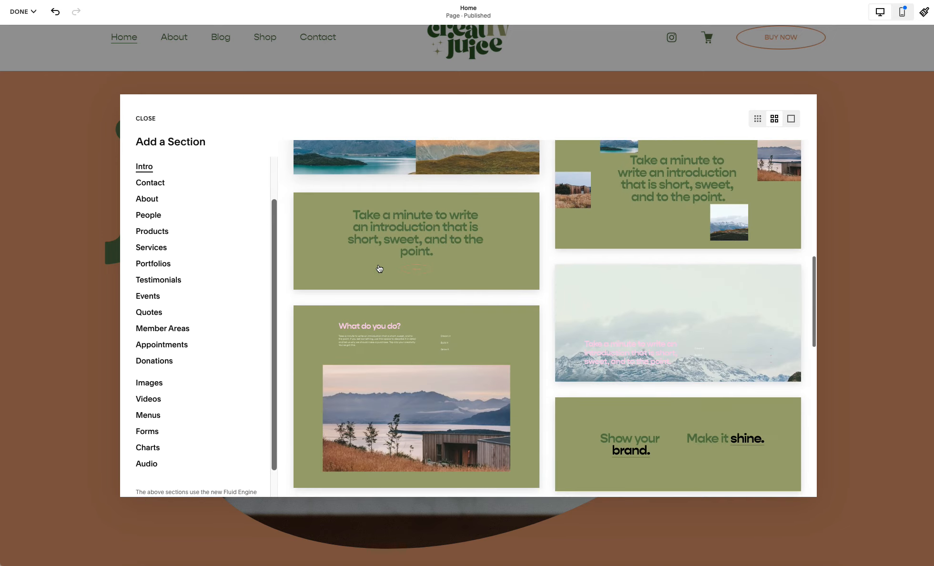
scroll(379, 268, "down", 10)
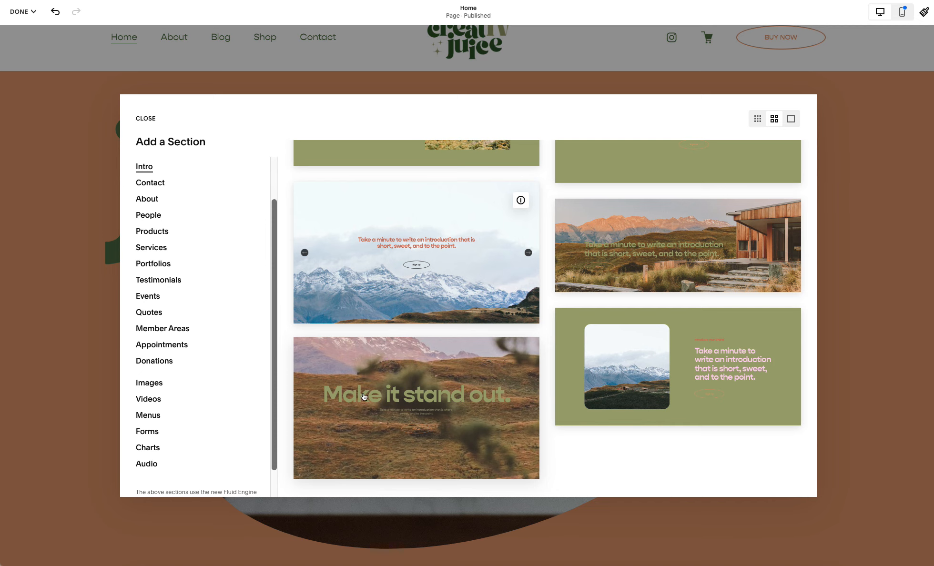
scroll(504, 395, "up", 8)
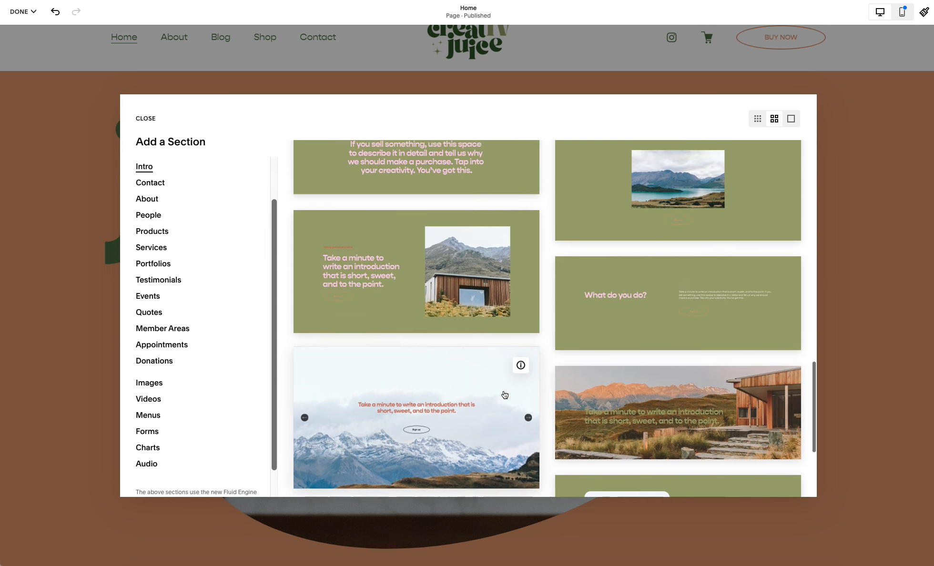
scroll(218, 348, "up", 2)
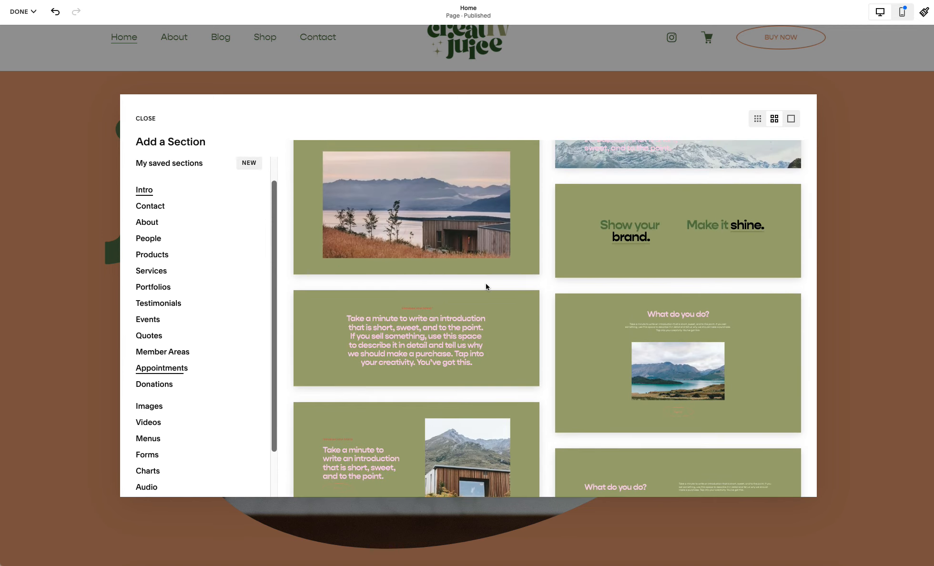
scroll(486, 287, "up", 5)
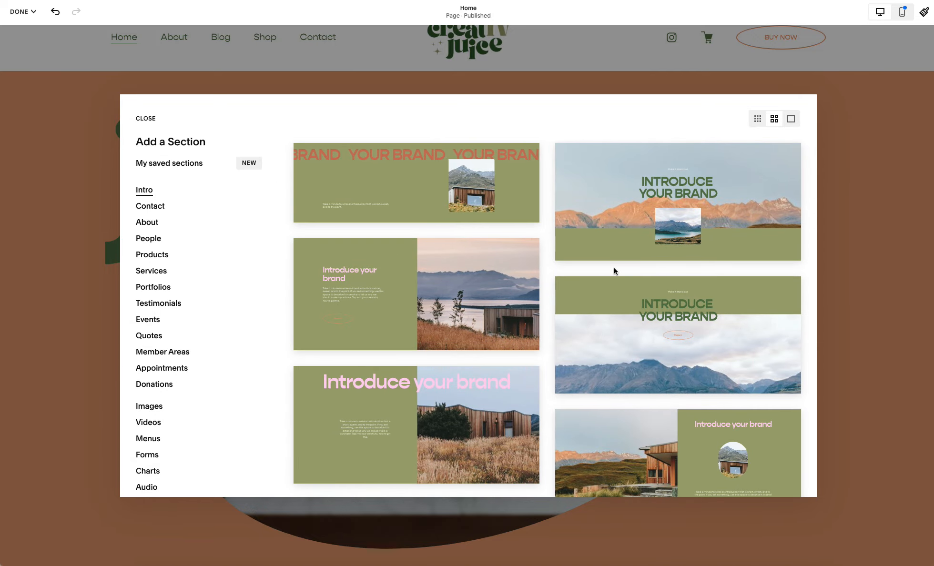
scroll(613, 270, "down", 6)
scroll(615, 271, "down", 8)
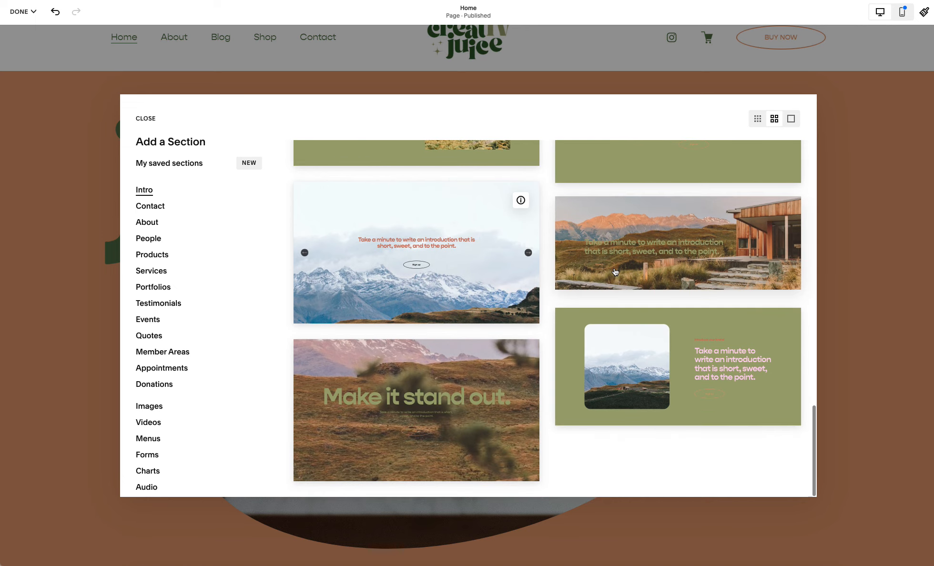
left_click(857, 144)
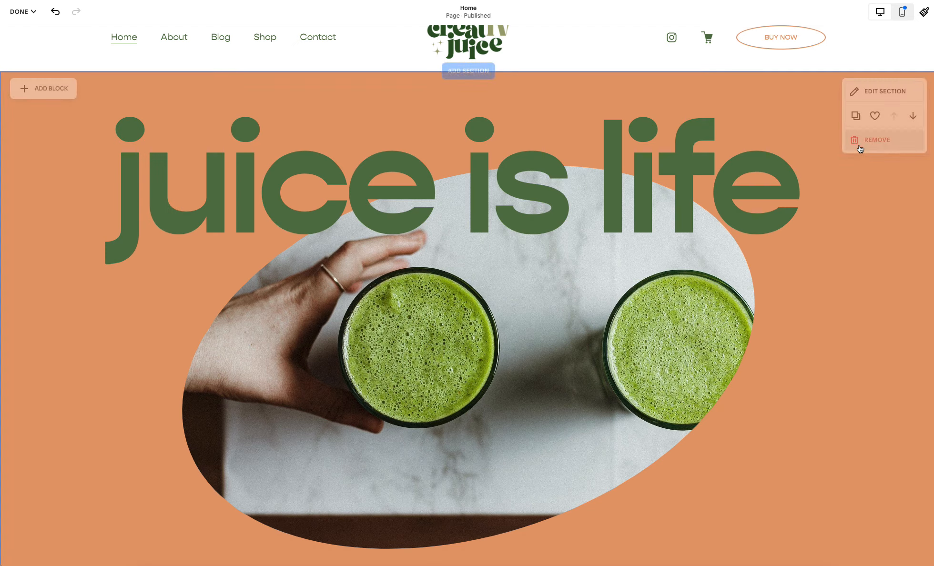
Select the scrolling "all about that juice" block in the pink section and highlight the heading line "cr8tIVjuice".
scroll(597, 210, "down", 4)
scroll(597, 210, "down", 3)
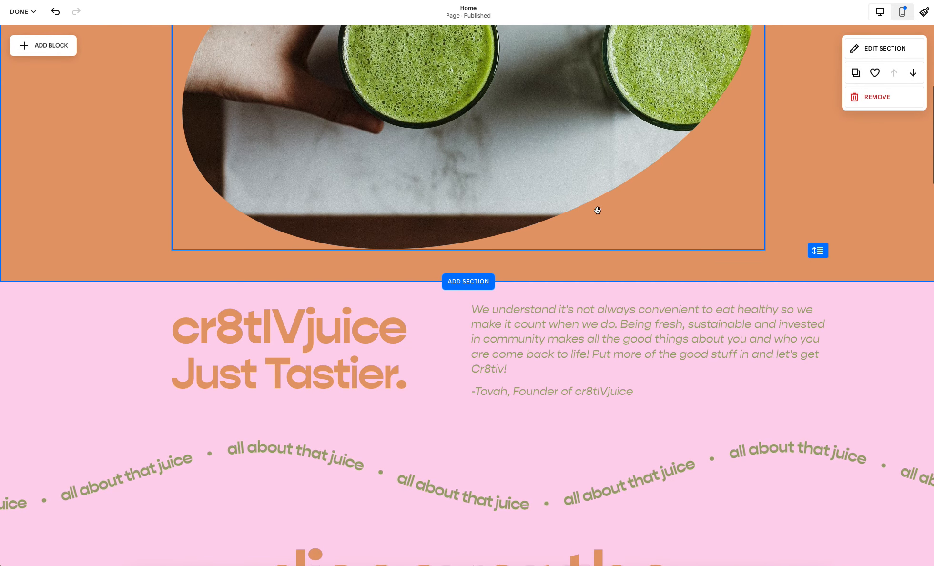
scroll(598, 210, "down", 6)
left_click(591, 275)
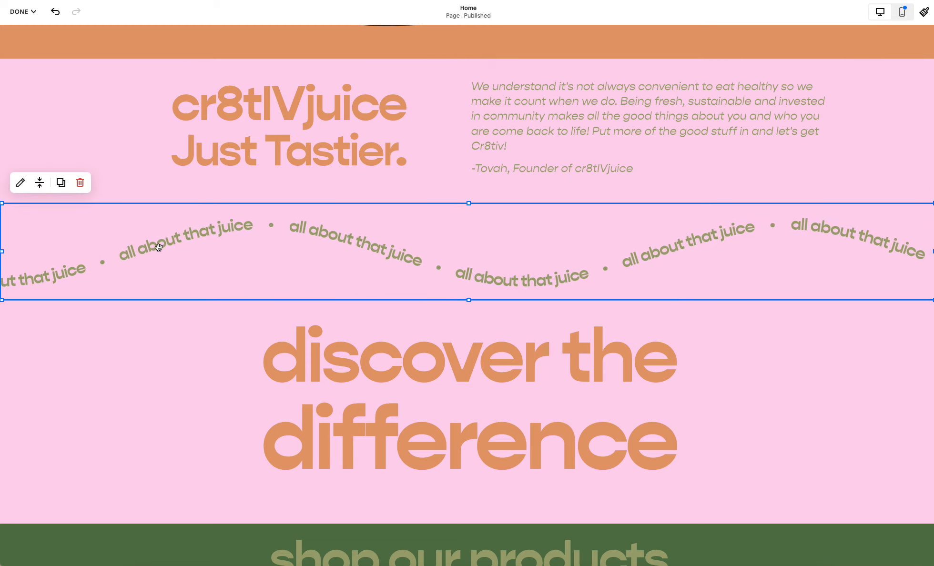
left_click(304, 111)
left_click(304, 110)
double_click(303, 110)
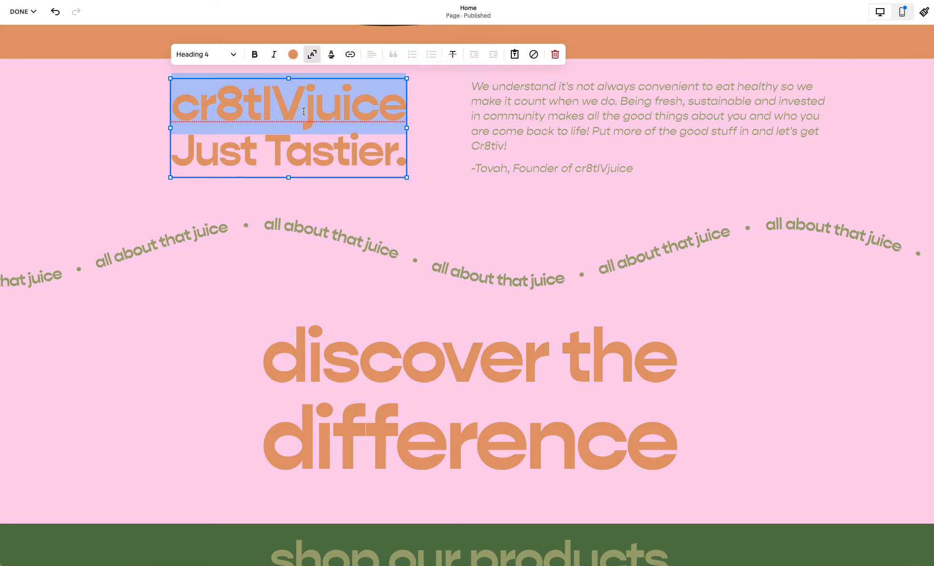
Inspect the scrolling text block's "all about that juice" and bullet items in its content settings, and close the block editor.
left_click(340, 234)
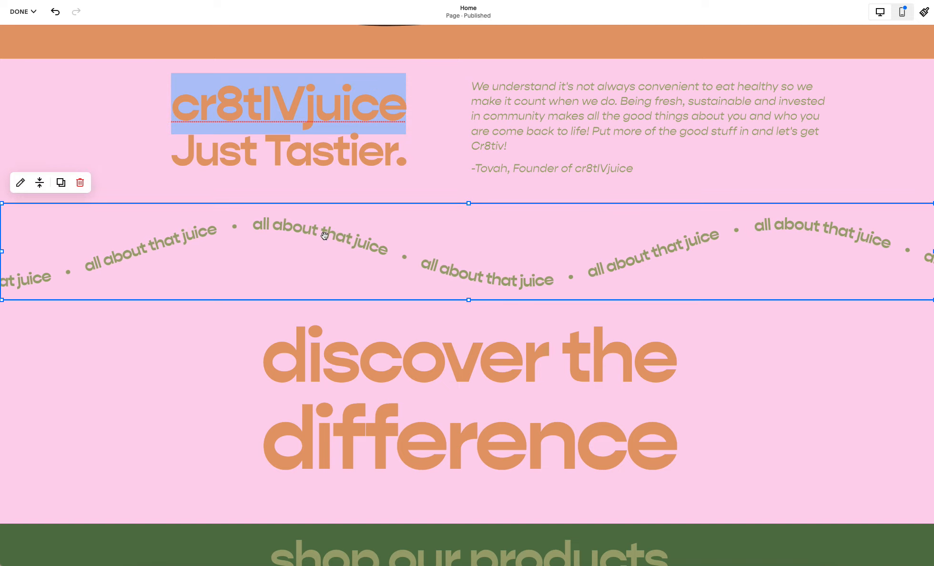
left_click(20, 183)
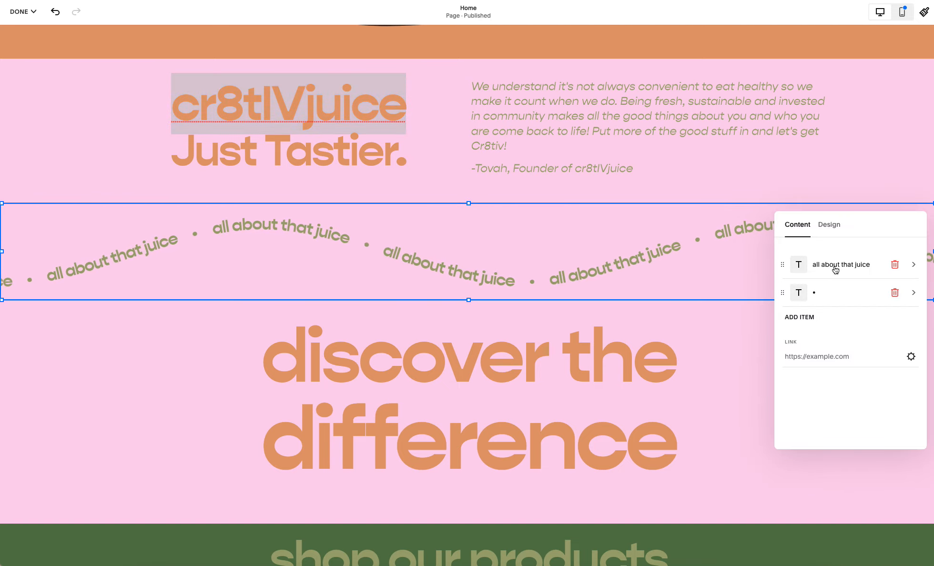
left_click(837, 271)
left_click(792, 221)
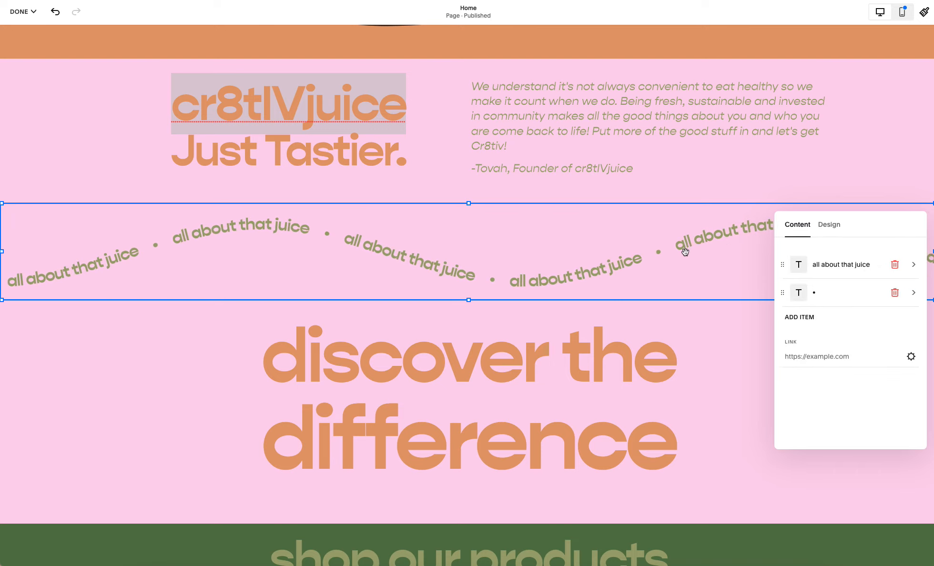
left_click(819, 292)
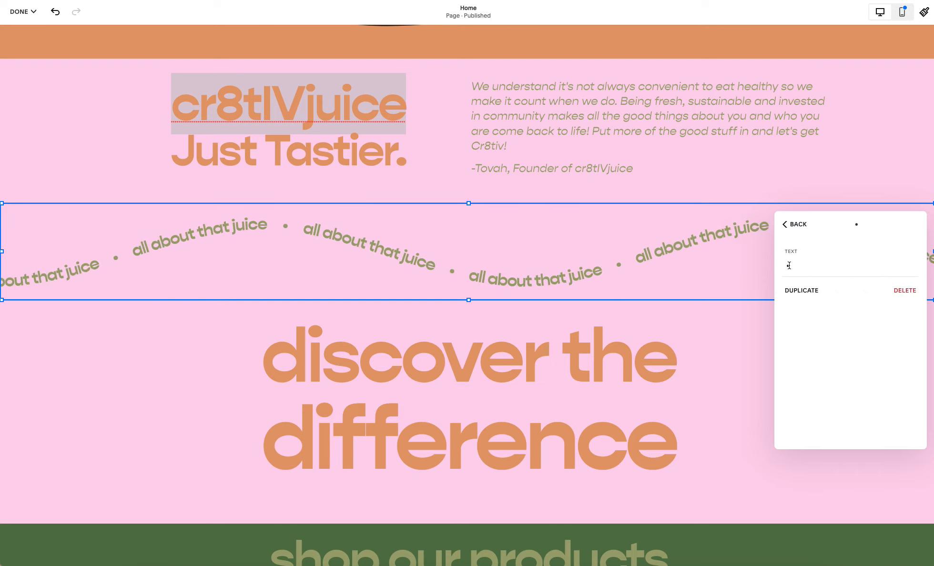
left_click(786, 225)
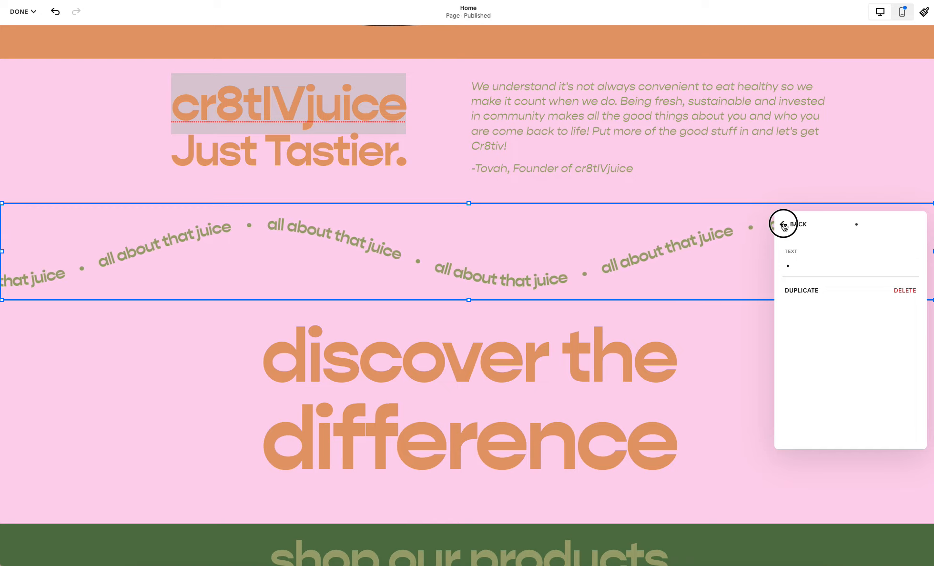
left_click(876, 179)
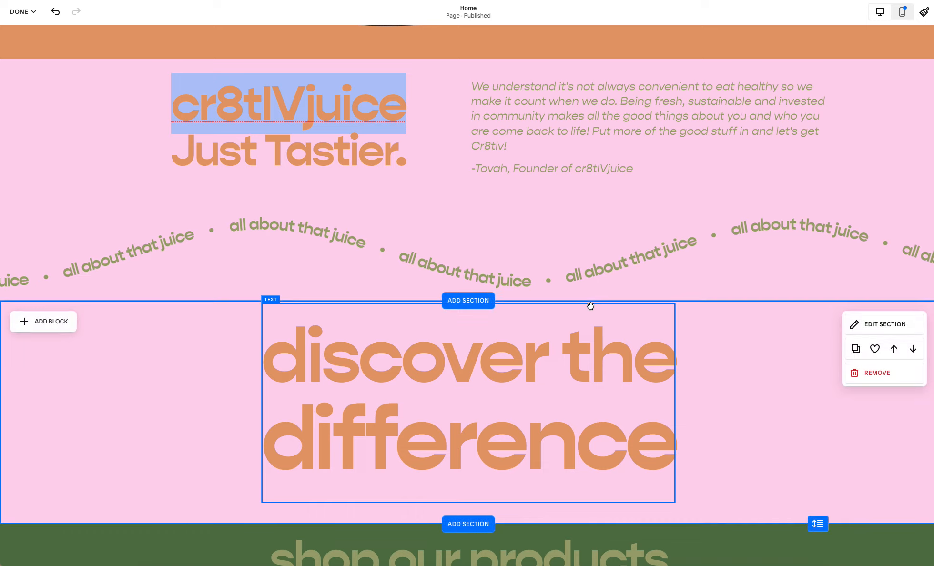
scroll(599, 283, "up", 3)
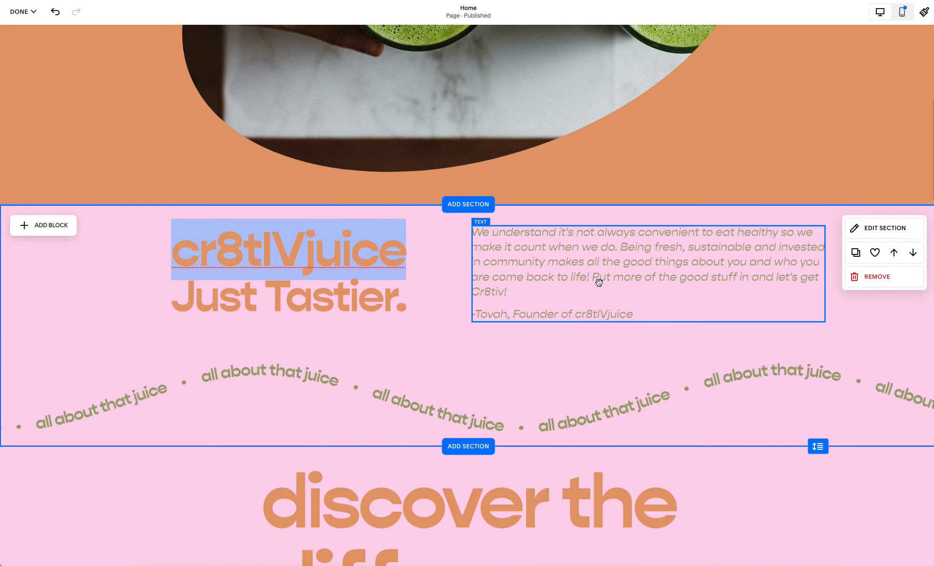
Select the founder's quote text block in the pink section, and look over the sections down to "shop our products".
left_click(599, 282)
left_click(799, 132)
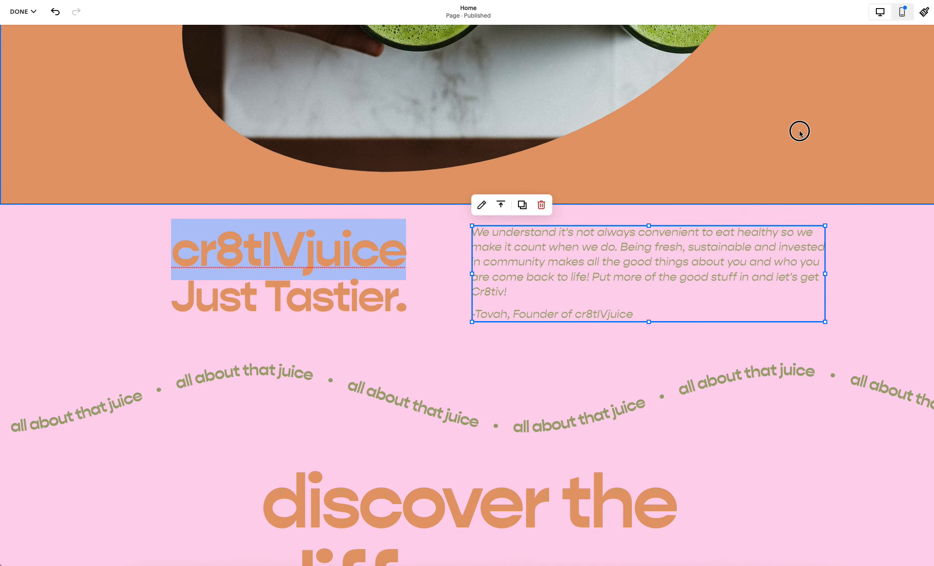
scroll(799, 131, "down", 5)
scroll(799, 133, "down", 5)
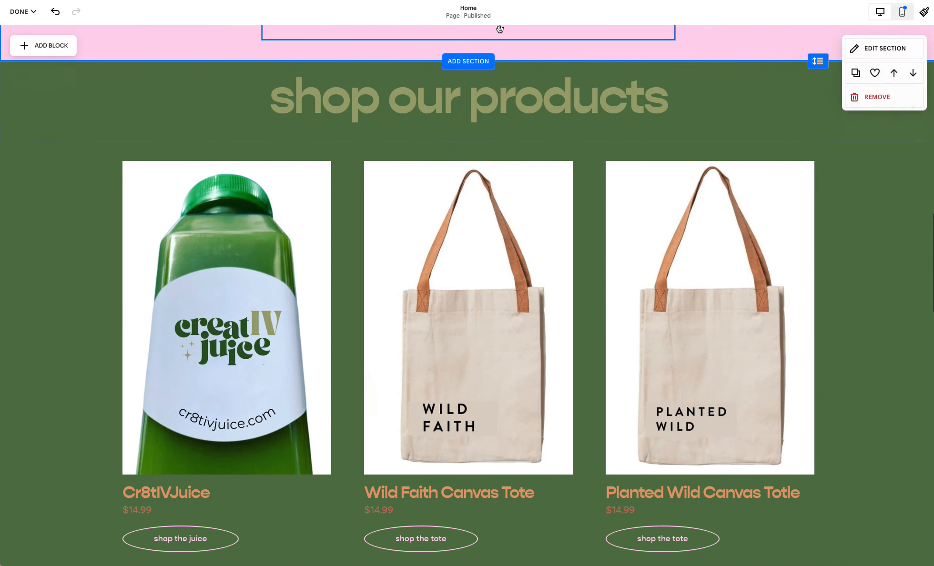
scroll(500, 28, "up", 10)
scroll(500, 29, "down", 5)
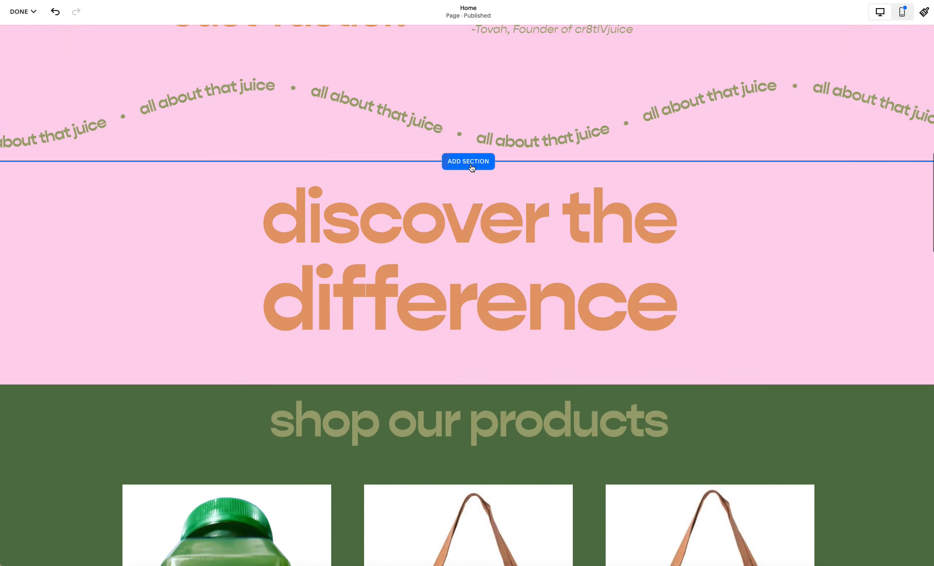
Add a text block below the "discover the difference" heading and stretch it to the heading's width.
left_click(43, 182)
left_click(41, 233)
left_click_drag(160, 179, 311, 382)
left_click_drag(434, 387, 673, 387)
mouse_move(469, 404)
left_mouse_down()
mouse_move(469, 446)
mouse_move(467, 407)
left_mouse_up()
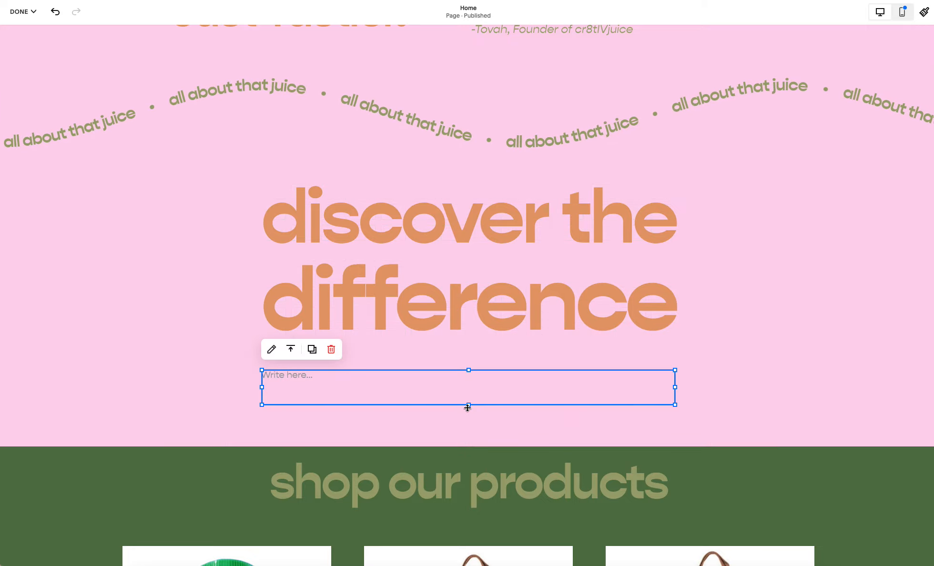
left_click(472, 436)
left_click(311, 397)
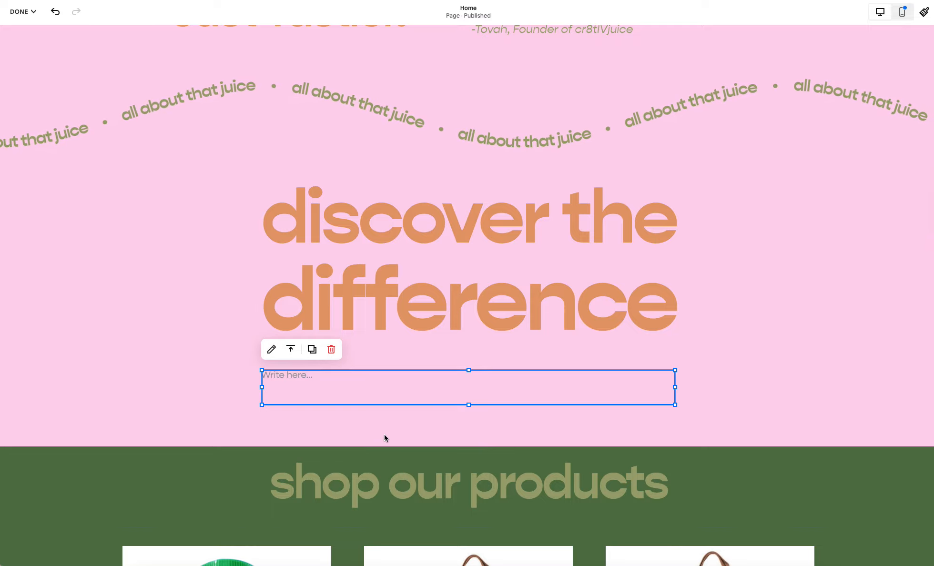
Reduce the "discover the difference" section's grid row count to 12 and delete the empty text block below its heading.
left_click(725, 193)
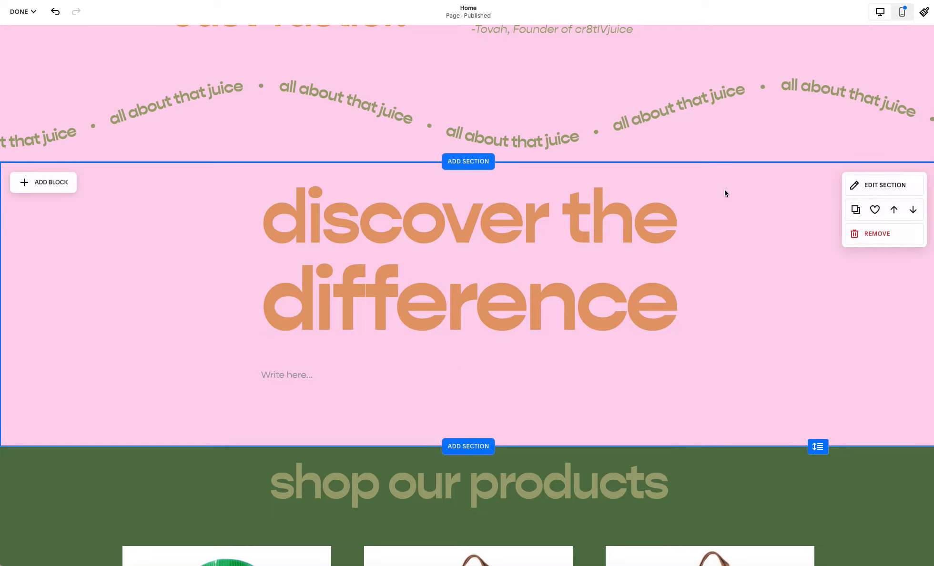
left_click(897, 186)
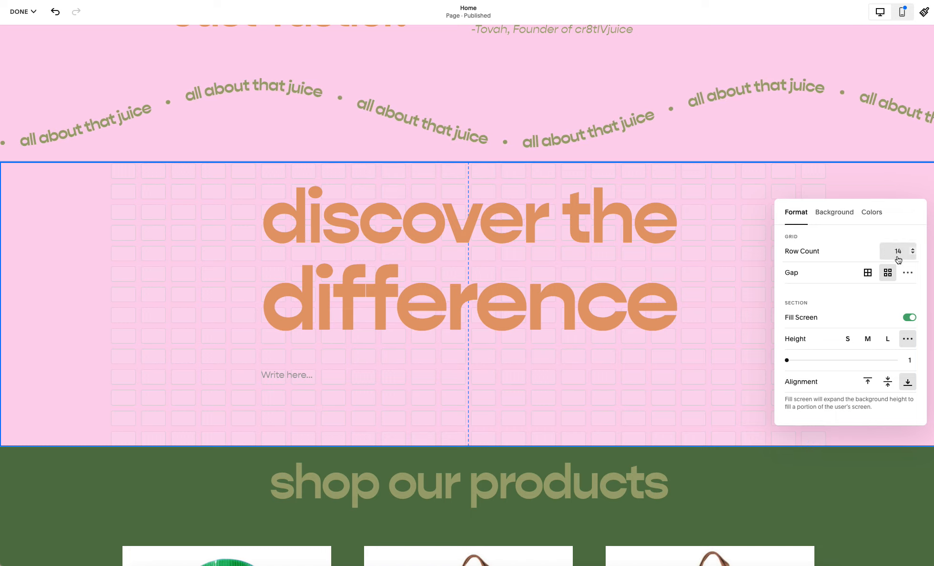
left_click(912, 256)
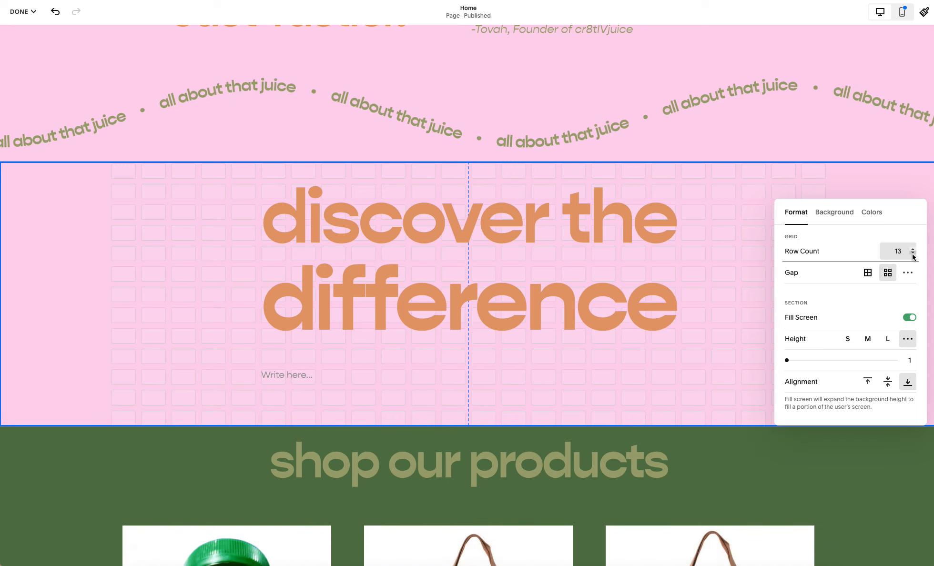
left_click(912, 255)
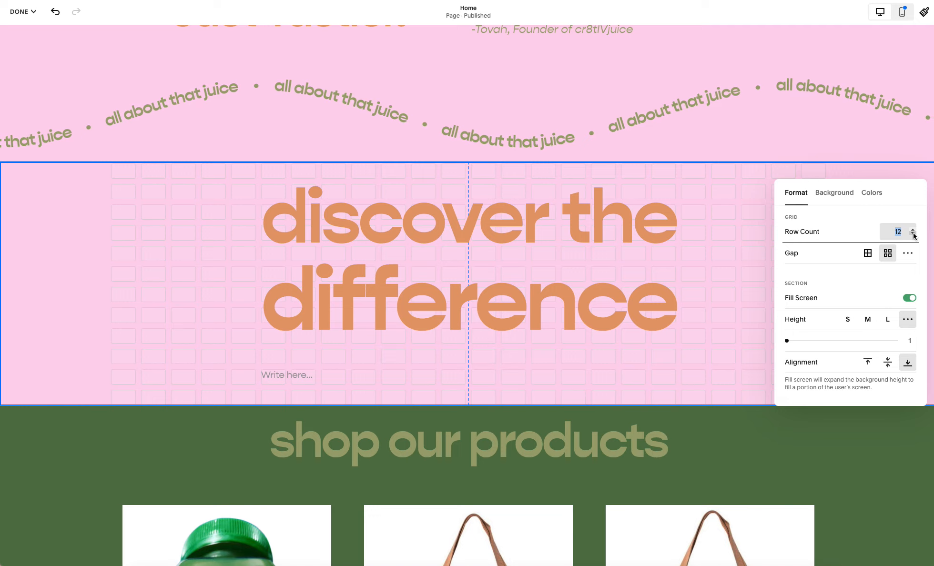
left_click(432, 393)
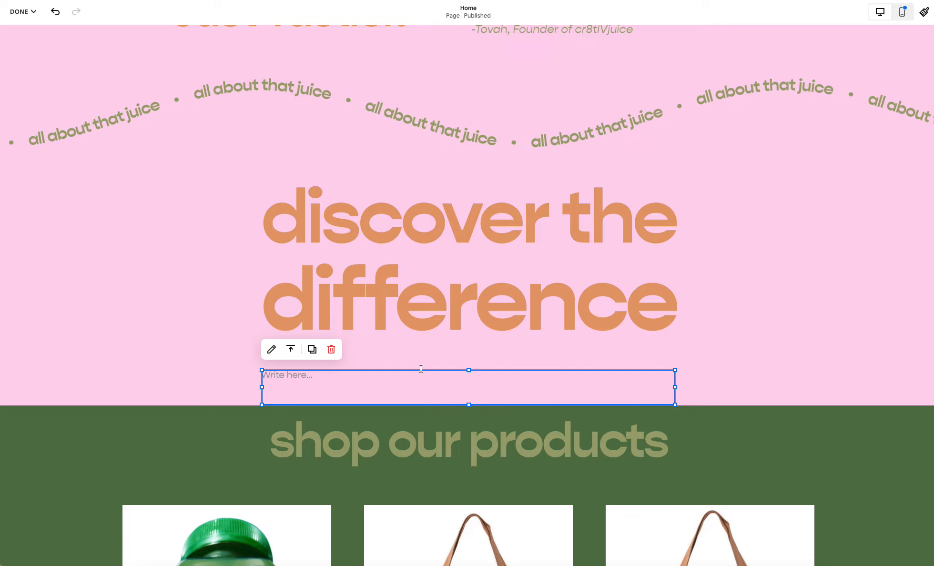
left_click(331, 350)
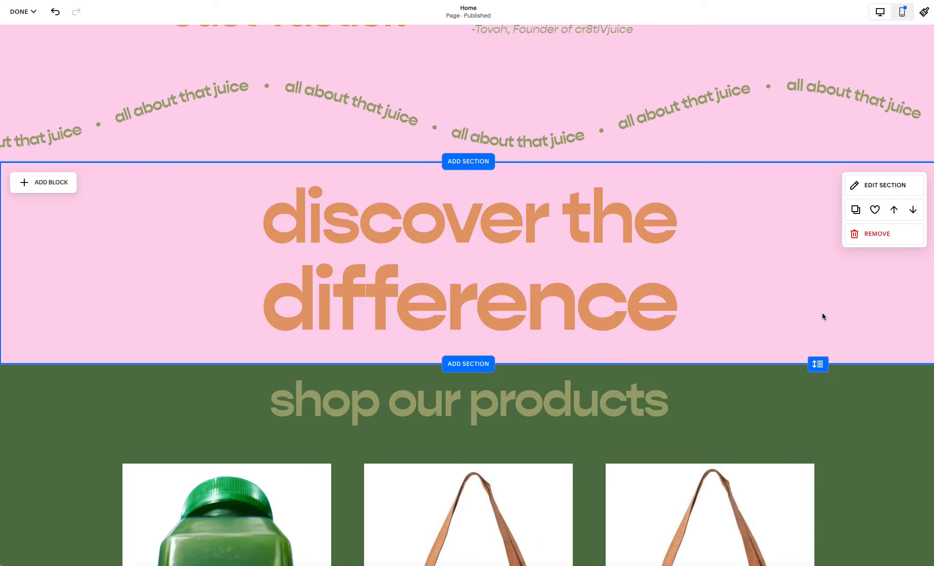
Examine the "shop our products" section and the juice photo and "What is cr8tIVjuice?" sections, down to the about section.
scroll(815, 315, "down", 8)
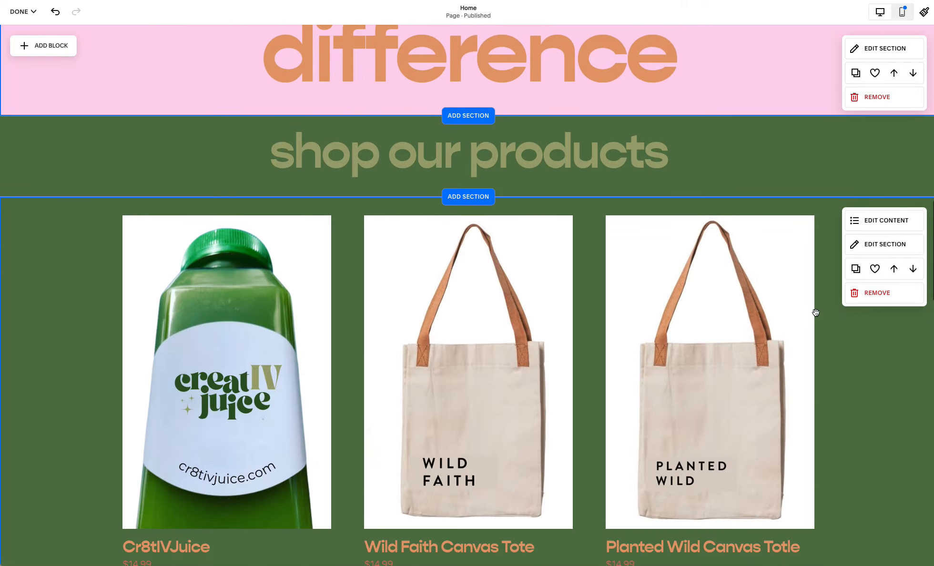
scroll(815, 312, "up", 4)
scroll(815, 312, "down", 5)
scroll(815, 312, "up", 3)
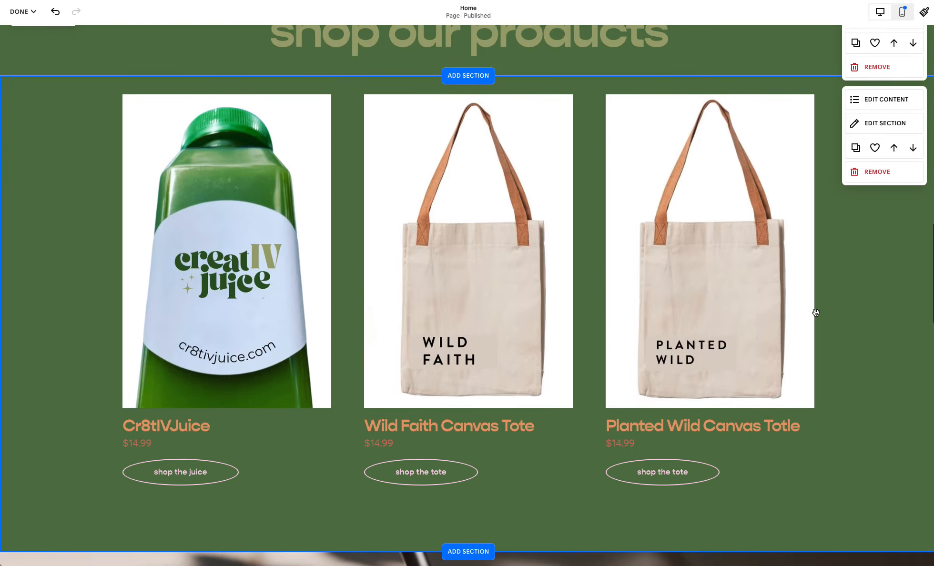
scroll(816, 312, "down", 2)
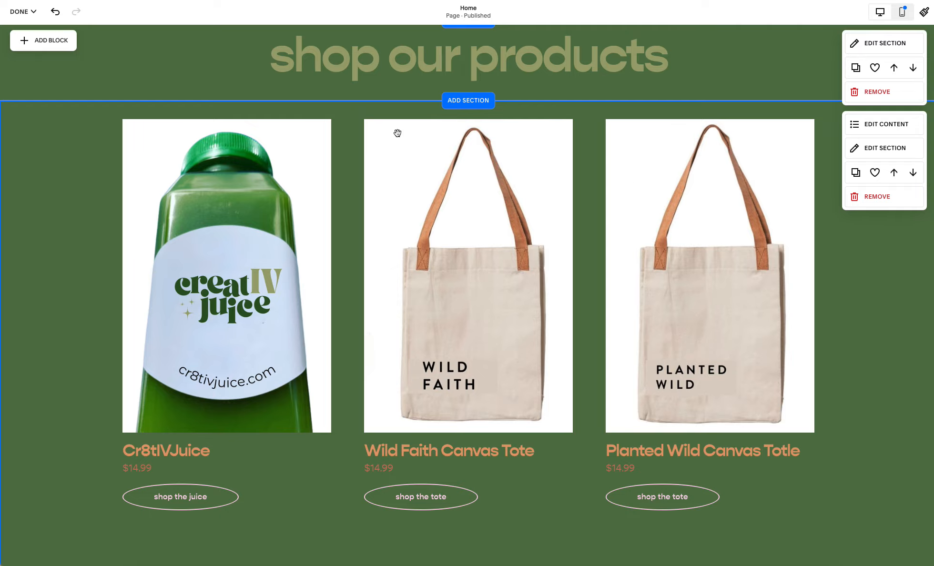
scroll(289, 120, "down", 8)
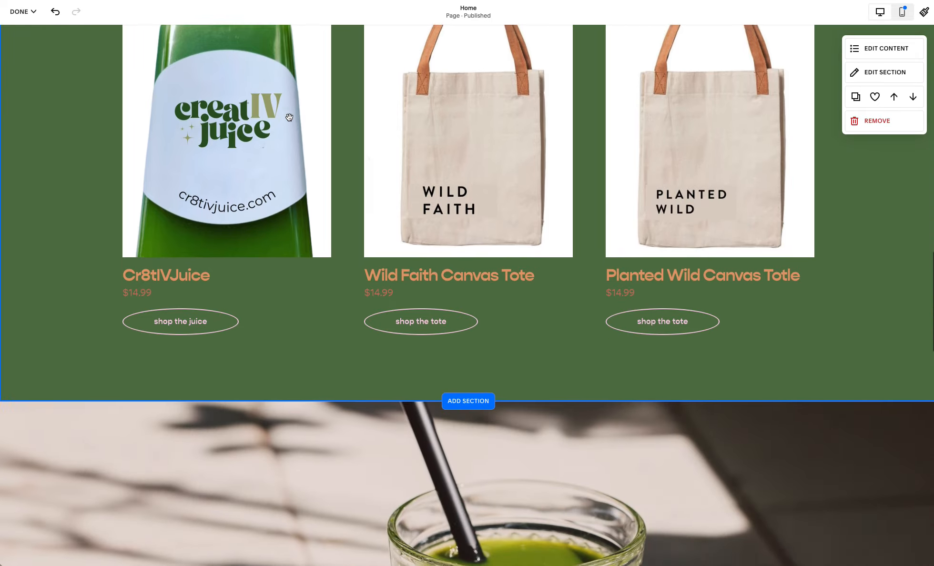
scroll(290, 117, "down", 10)
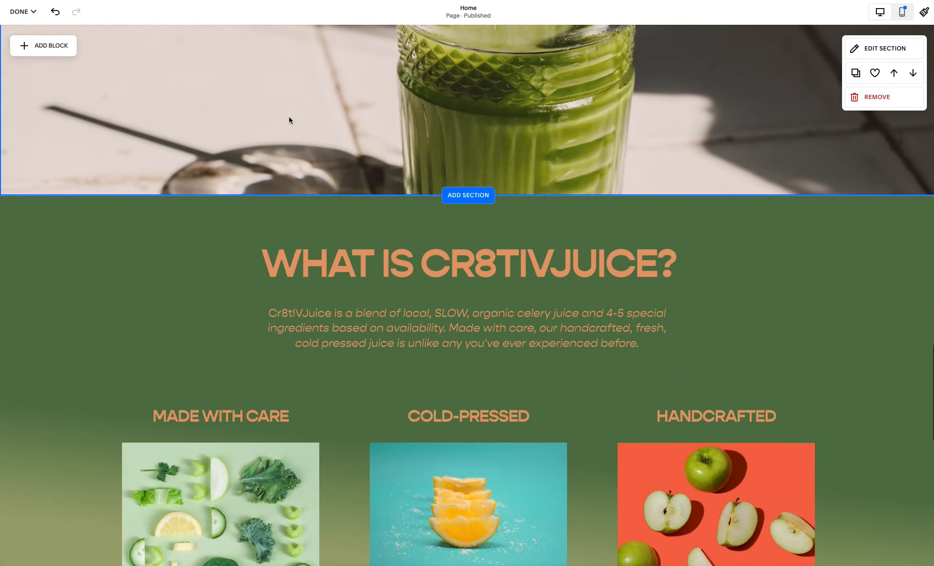
scroll(289, 117, "down", 15)
Select the cactus image and the paragraph text in the "about cr8tIVjuice" section.
left_click(470, 217)
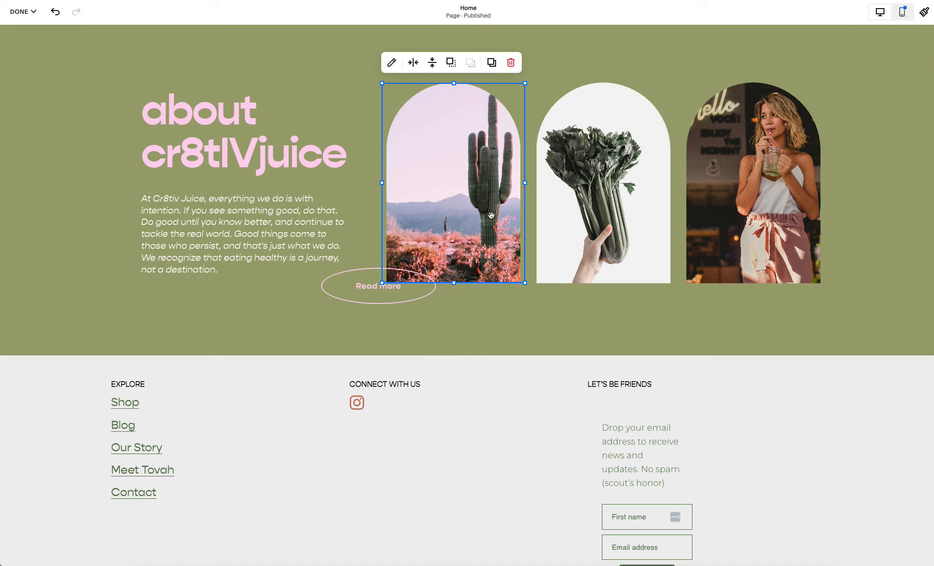
left_click(252, 267)
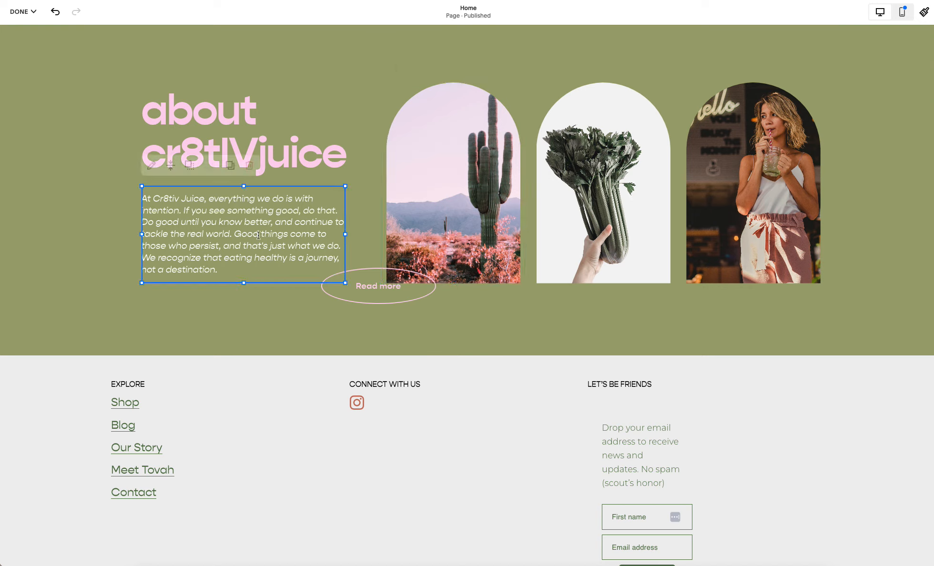
double_click(221, 225)
Open the Read more button's content settings and show its web address in the Link Editor.
left_click(404, 284)
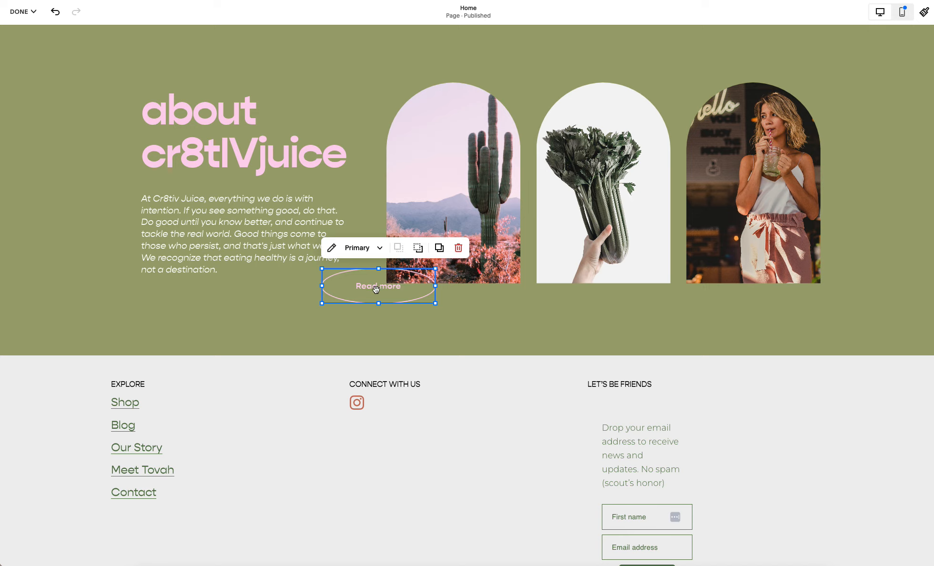
left_click(332, 249)
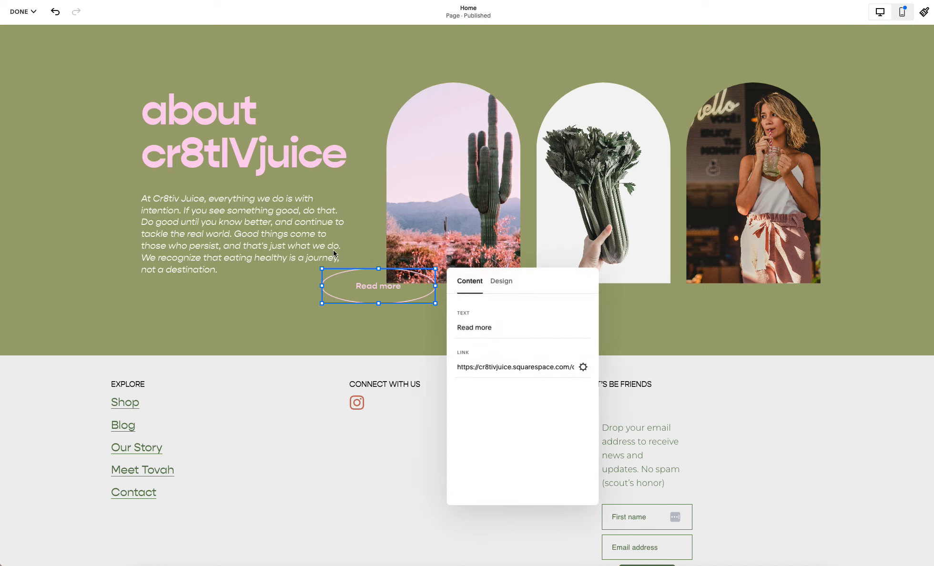
left_click(522, 365)
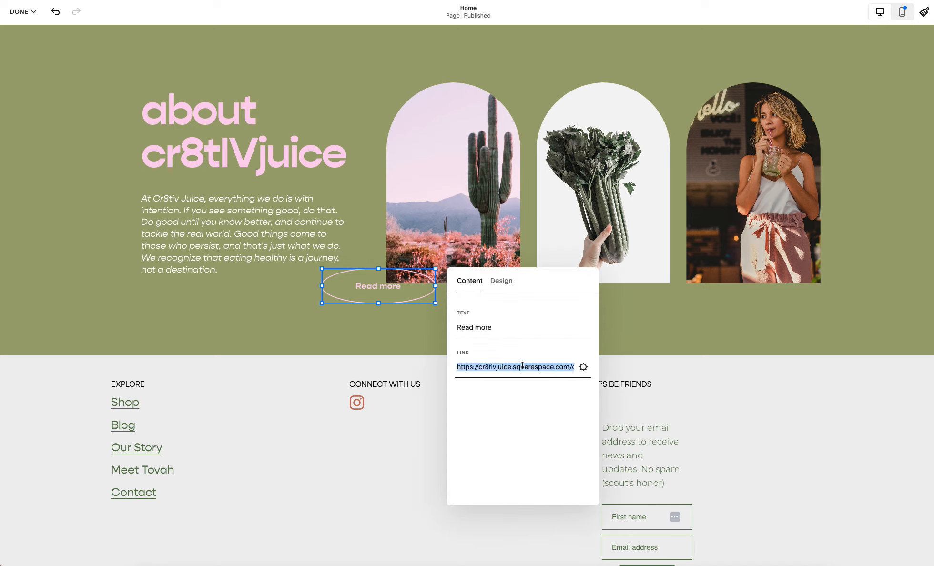
left_click(583, 367)
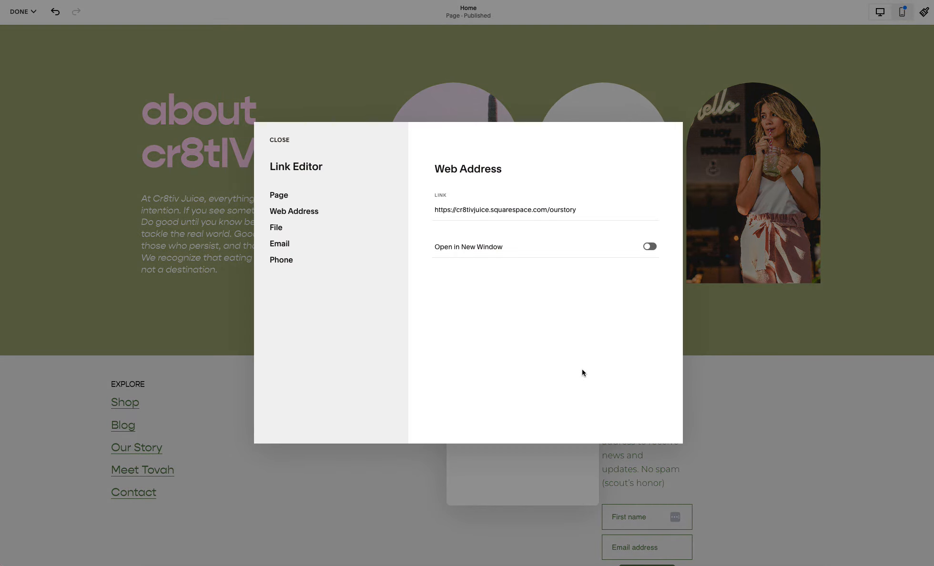
Review the Page, File, Email and Phone link types for the Read more button, and close its settings without changes.
left_click(309, 195)
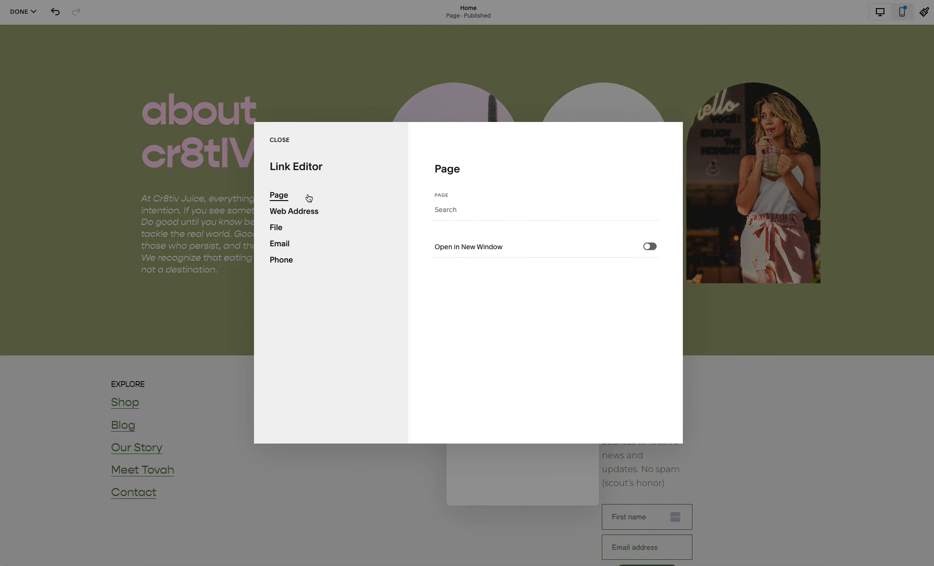
left_click(462, 210)
left_click(300, 229)
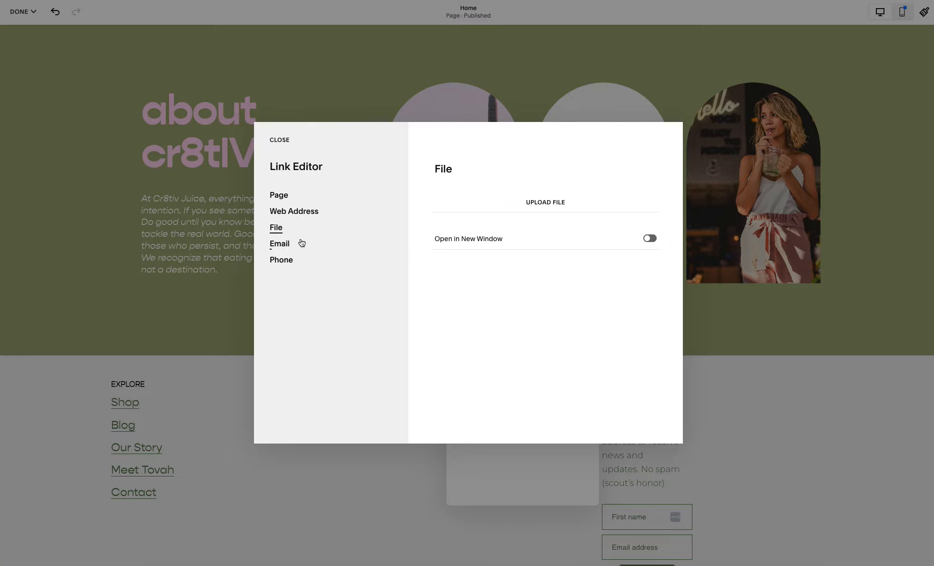
left_click(302, 243)
left_click(302, 262)
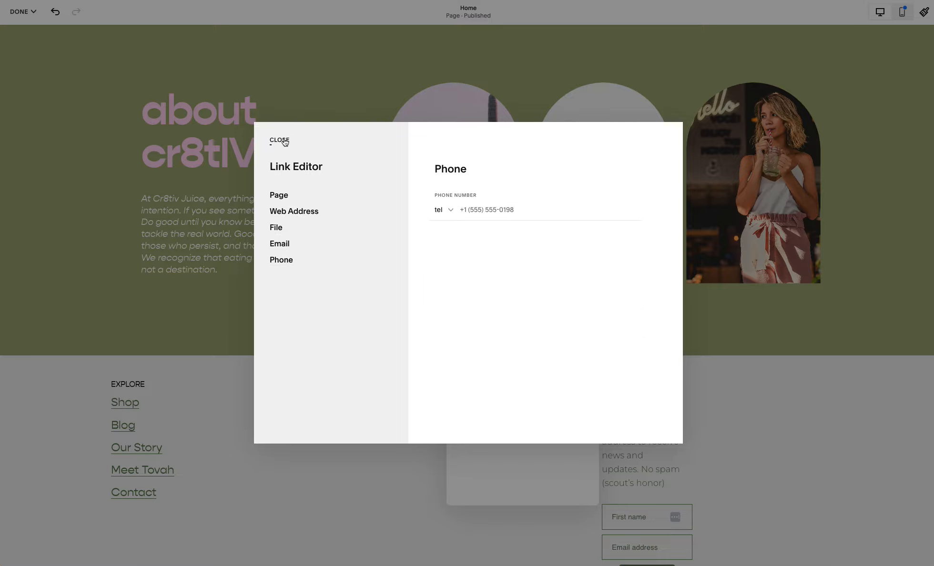
left_click(280, 141)
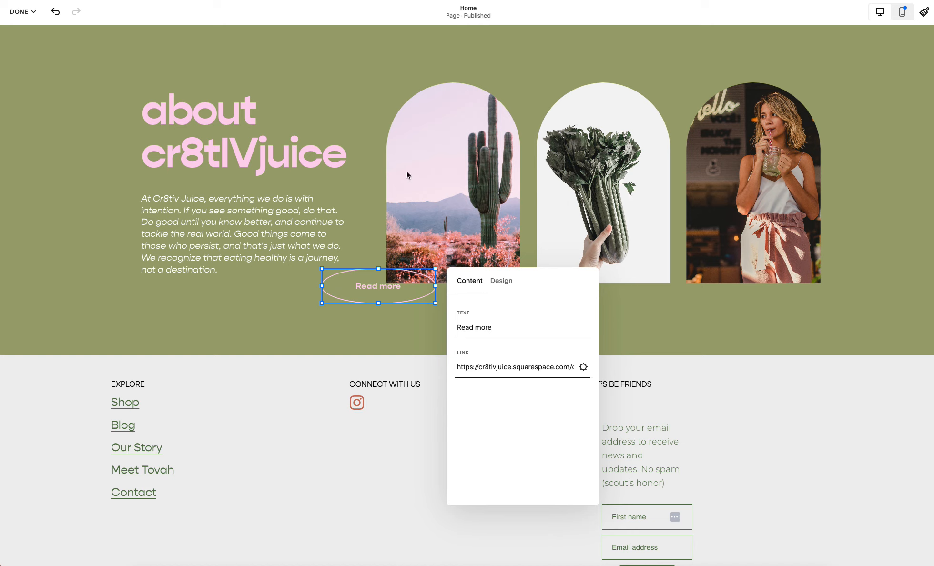
left_click(738, 343)
Reopen the Read more button's link settings, view the site pages it can link to, and close them without choosing one.
scroll(410, 290, "up", 3)
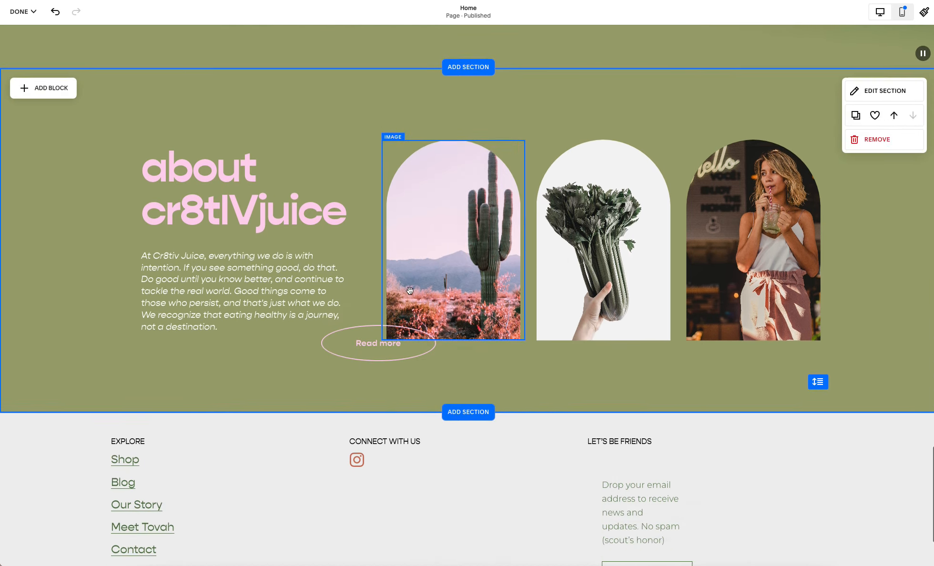
scroll(410, 291, "down", 3)
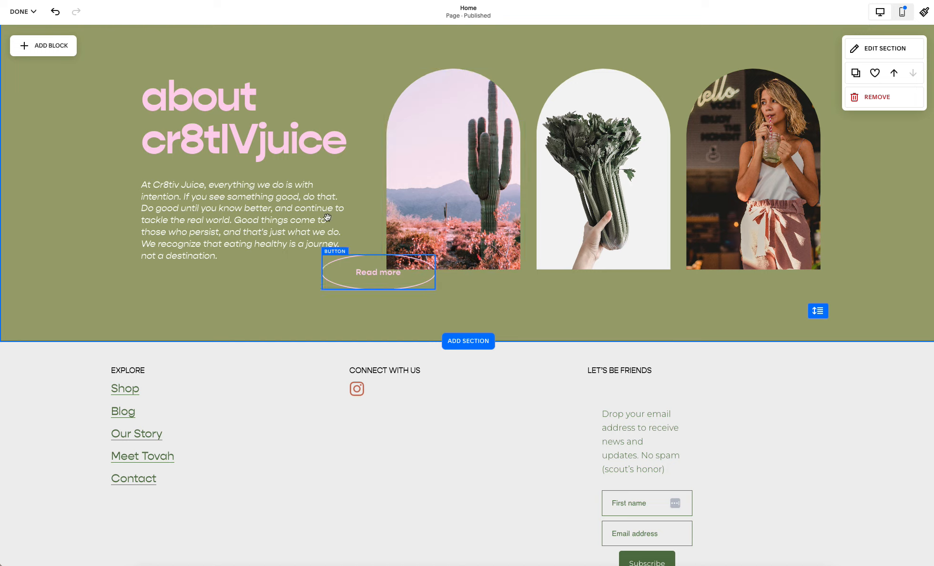
left_click(382, 278)
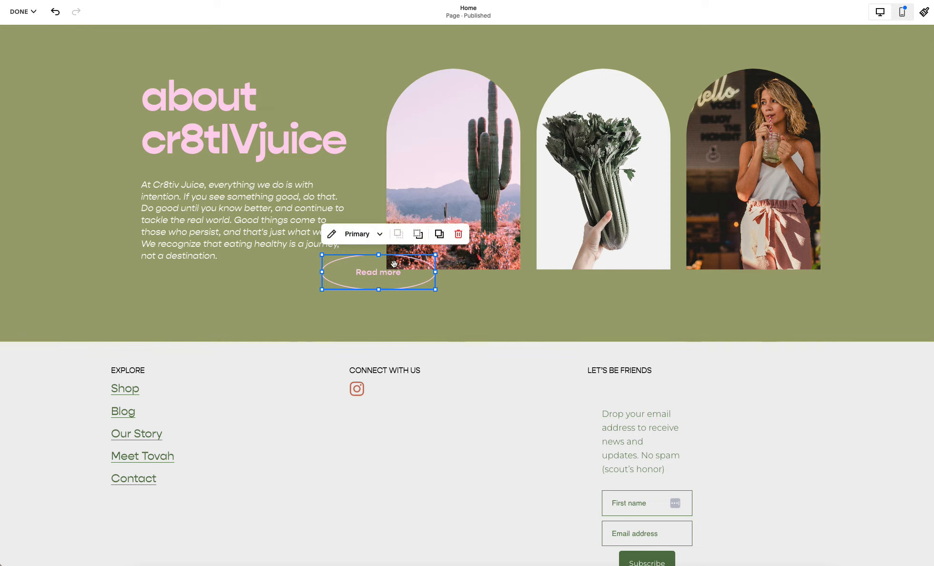
left_click(332, 234)
triple_click(545, 353)
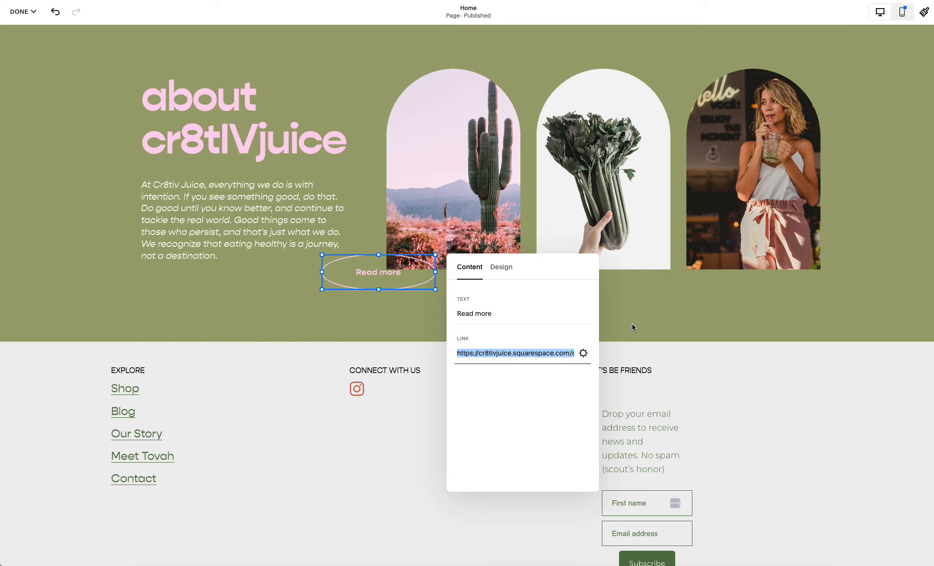
left_click(583, 353)
left_click(298, 196)
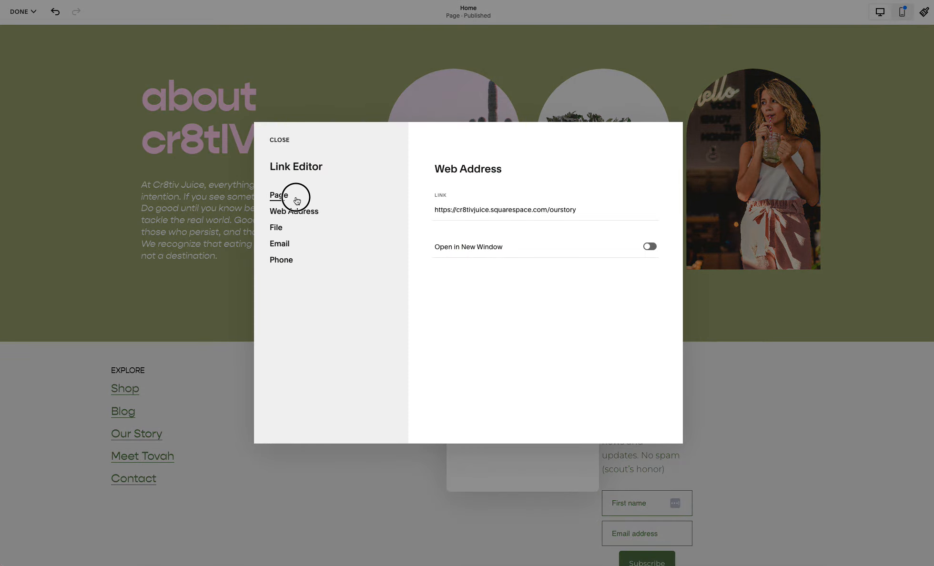
left_click(557, 213)
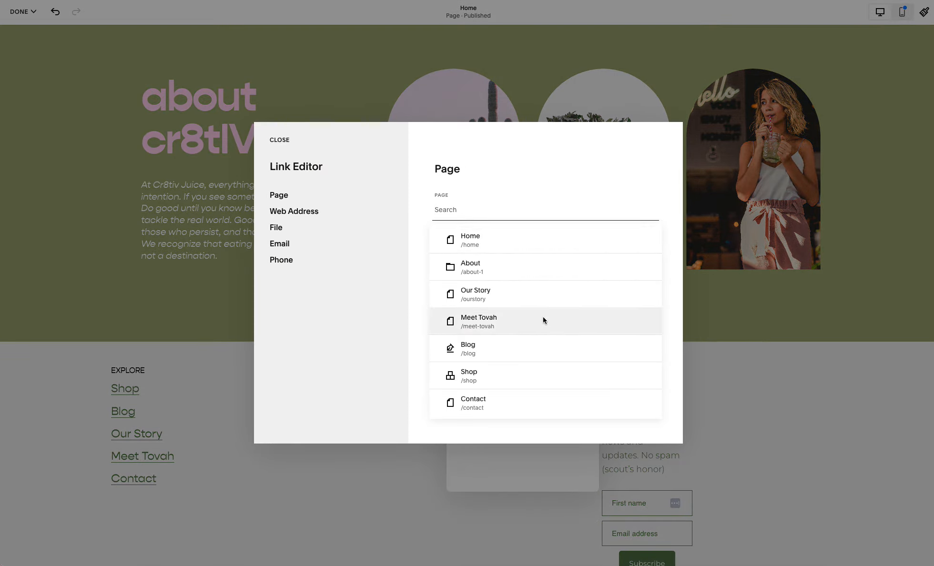
left_click(634, 149)
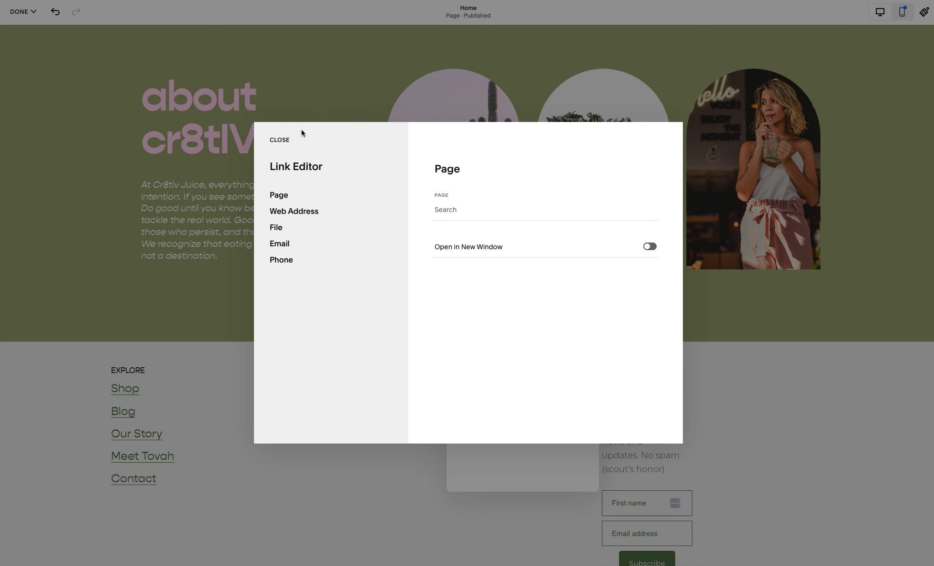
left_click(281, 140)
left_click(362, 122)
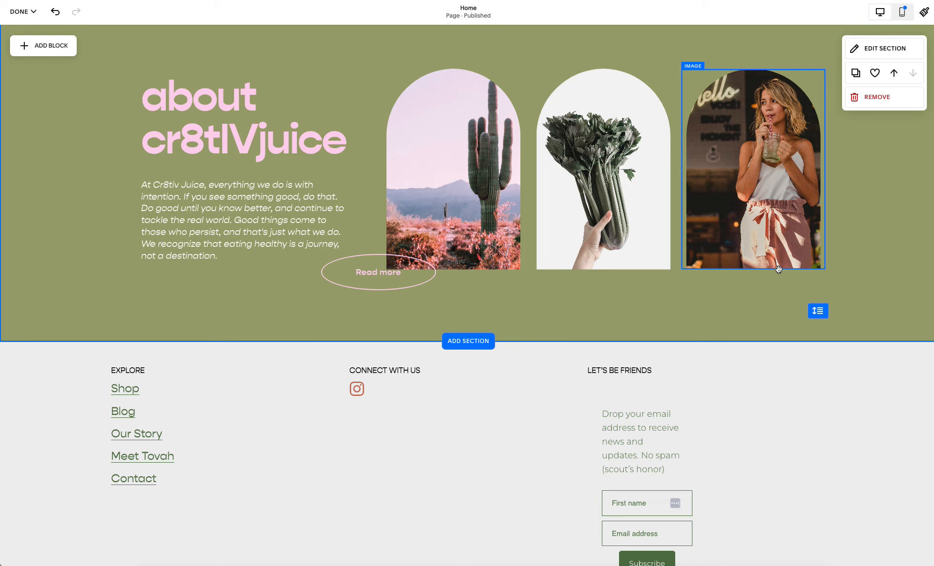
Look over the Home page again from the header and "juice is life" hero down to the product listings.
scroll(778, 269, "up", 20)
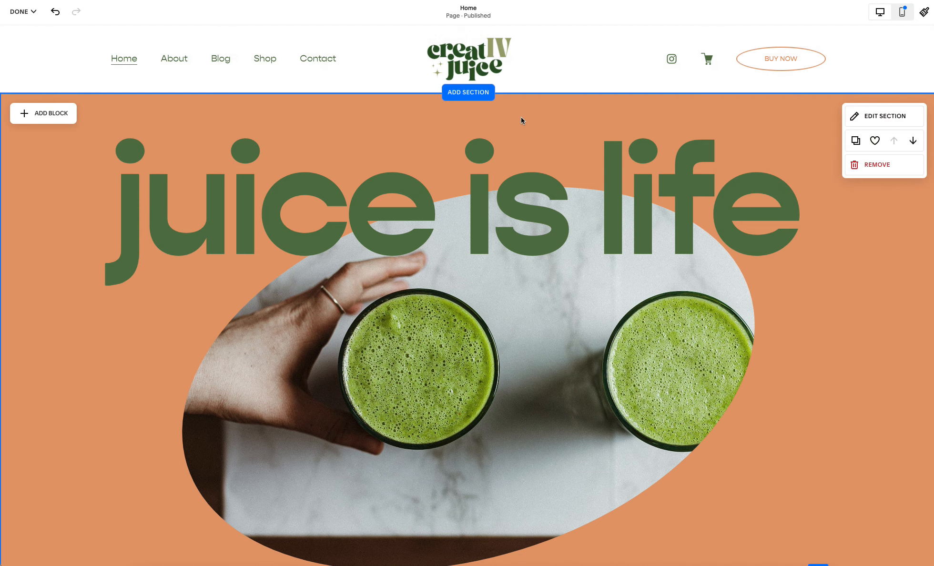
scroll(690, 333, "down", 1)
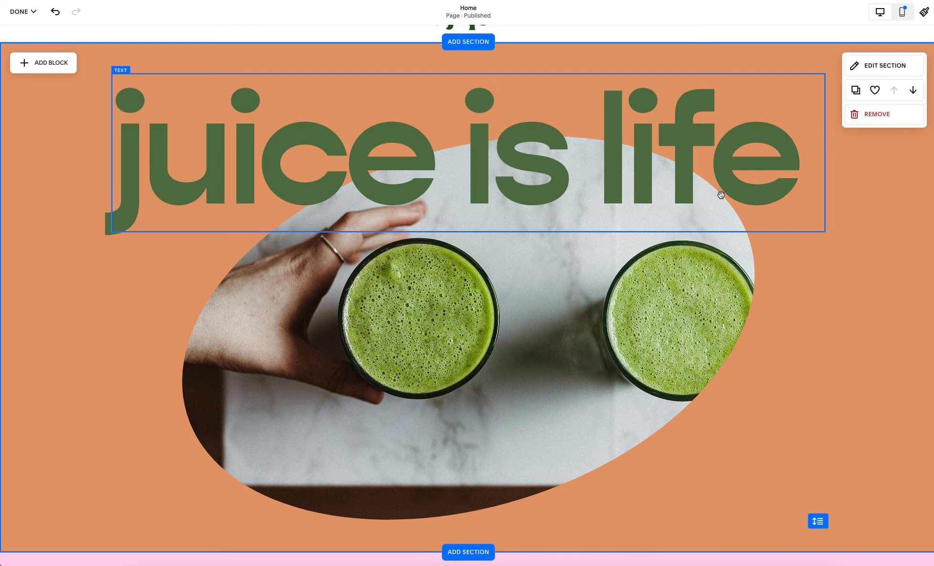
scroll(719, 194, "down", 15)
scroll(720, 194, "down", 4)
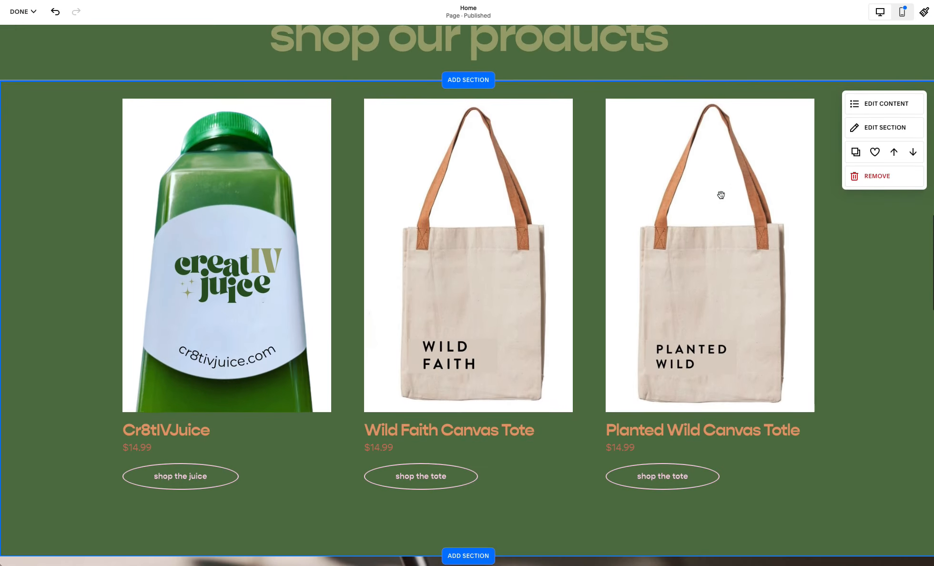